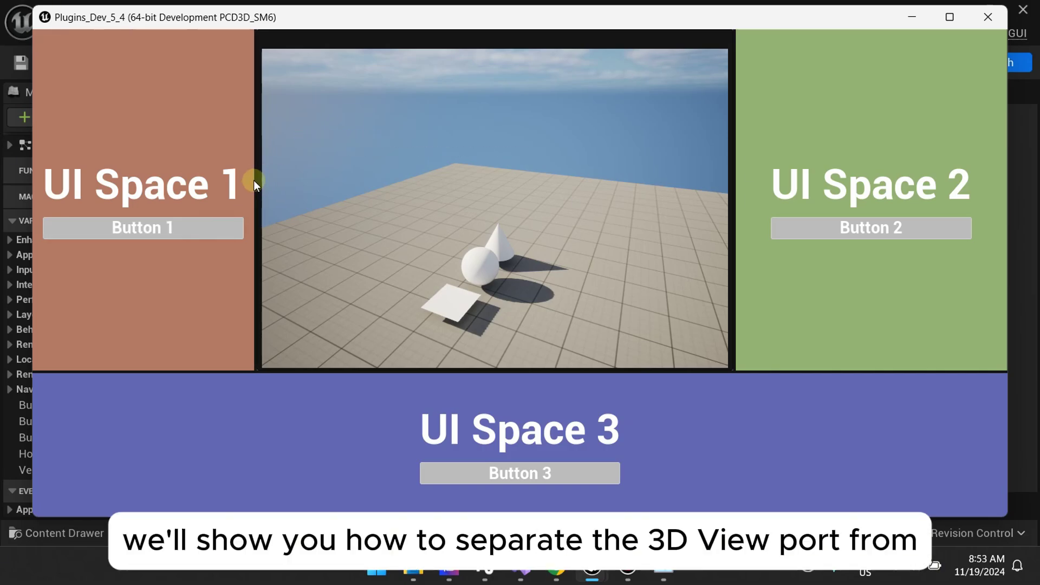
Step: Try out the running demo by resizing the UI Space 1 and UI Space 3 panes, moving the 3D camera and triggering Button 2
left_click_drag(253, 180, 320, 182)
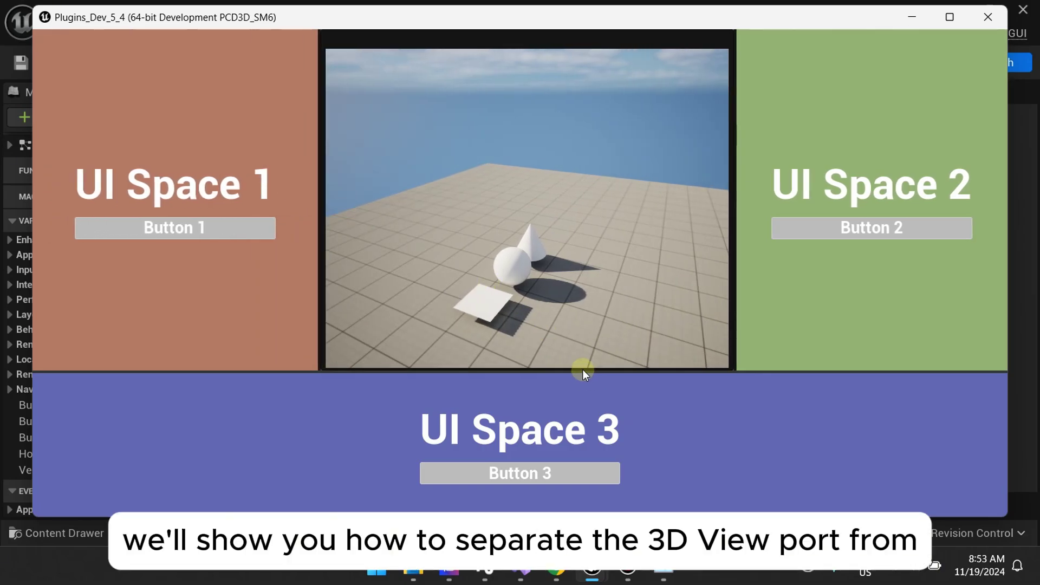
left_click_drag(583, 373, 574, 342)
left_click_drag(550, 285, 612, 283)
key("a")
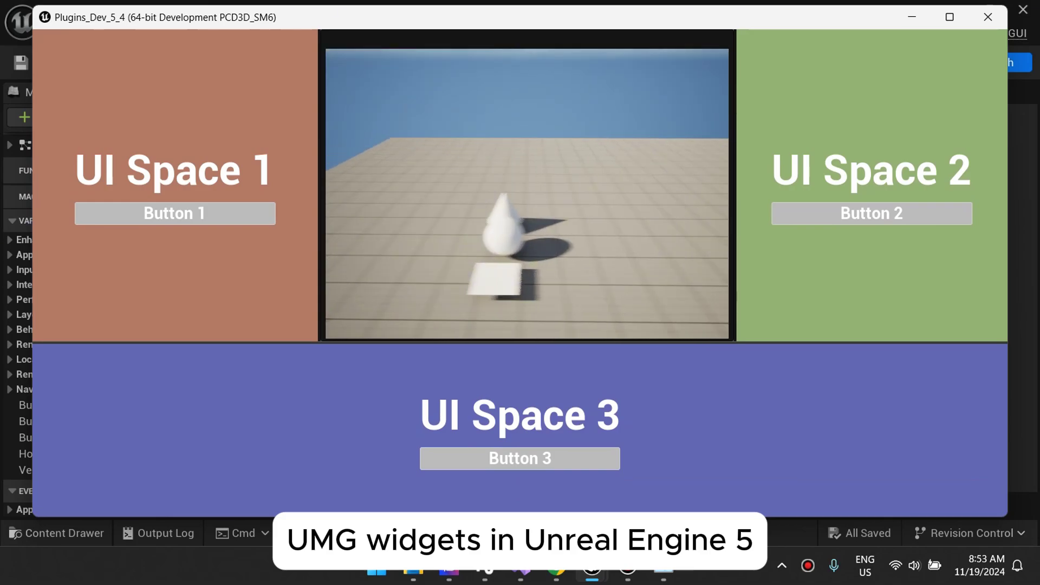
left_click(893, 211)
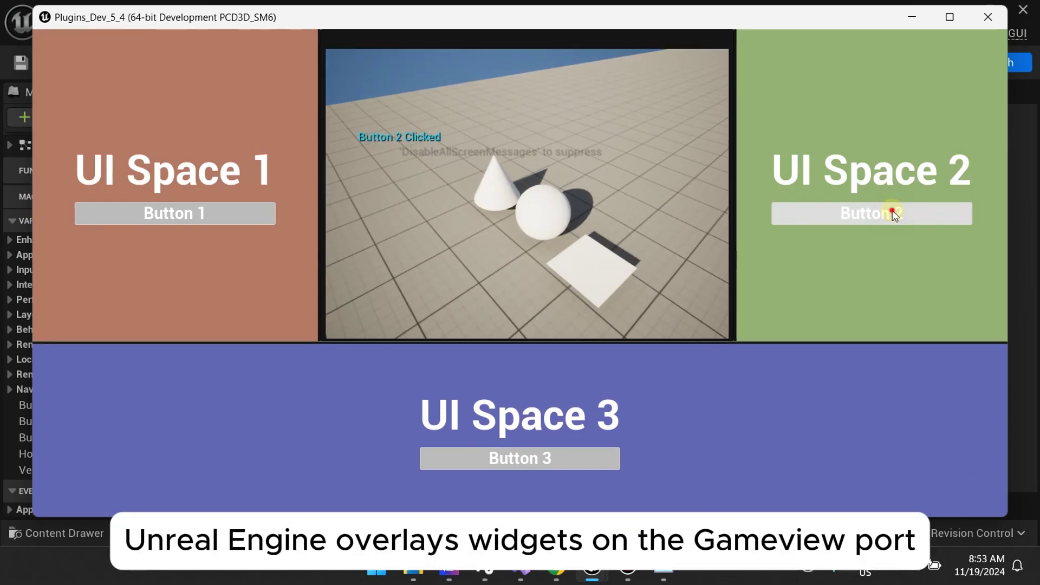
left_click(892, 212)
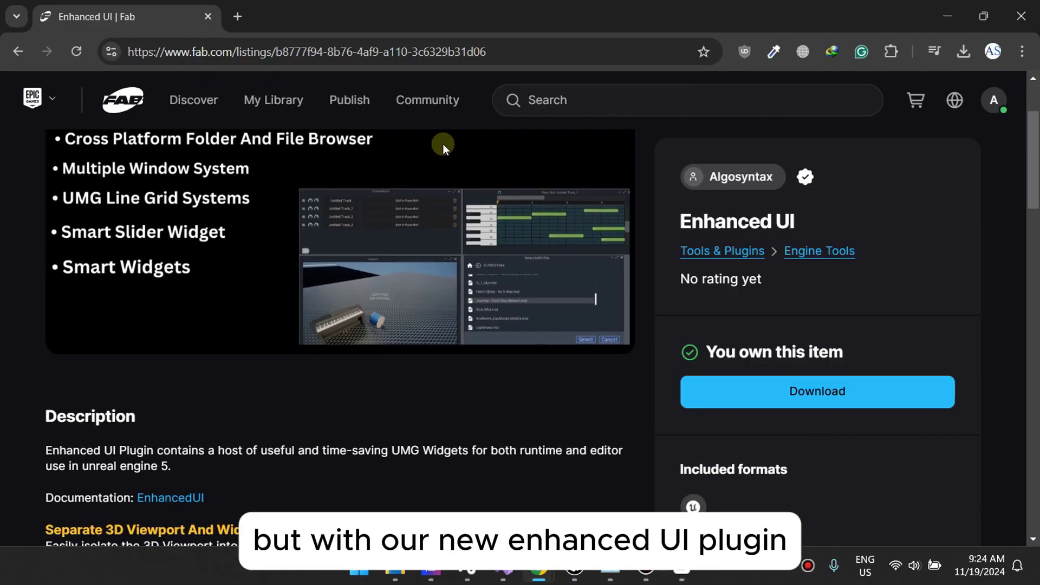
Step: Examine the Enhanced UI plugin's feature images and description on its Fab listing in the browser
scroll(443, 147, "down", 5)
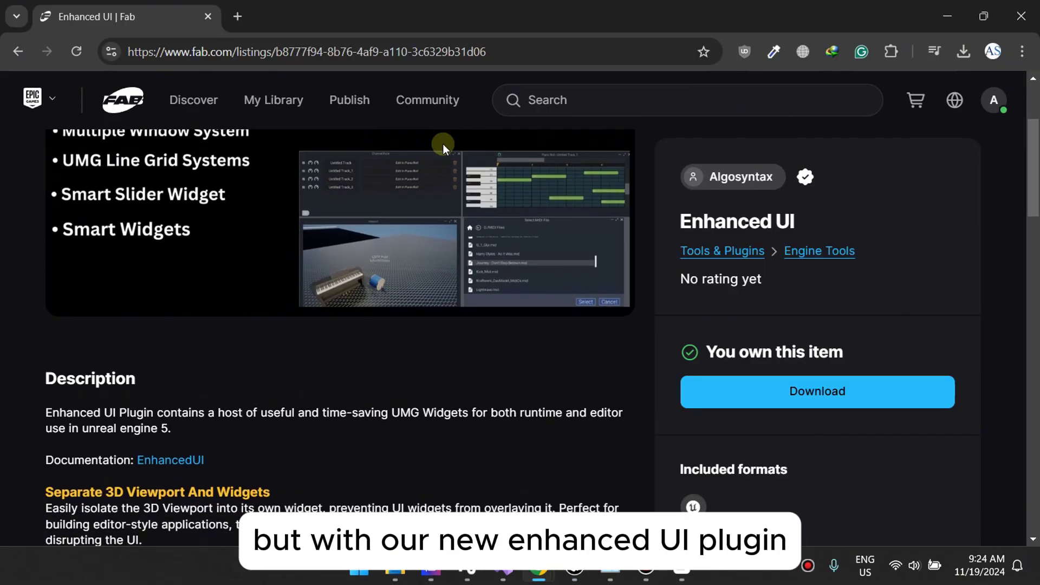
scroll(443, 145, "down", 8)
scroll(443, 144, "up", 13)
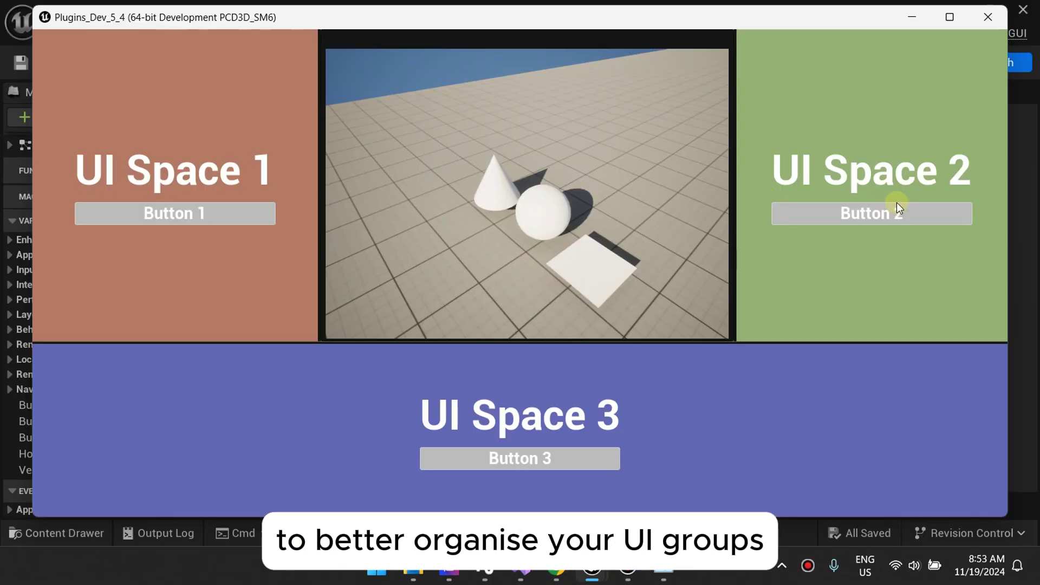
Step: Test Button 2 and Button 3 in the running split-viewport demo
left_click(894, 209)
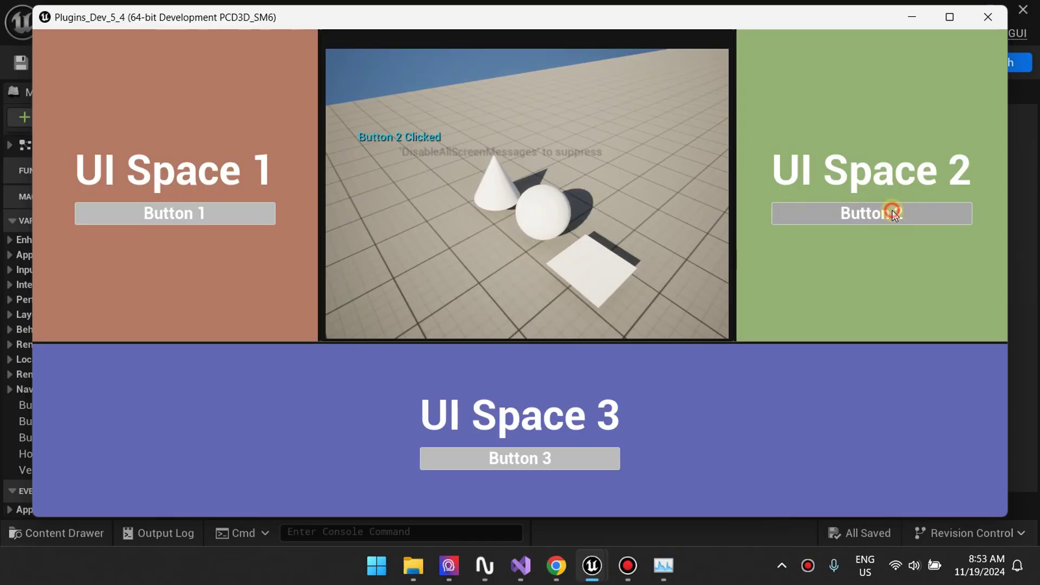
left_click(499, 457)
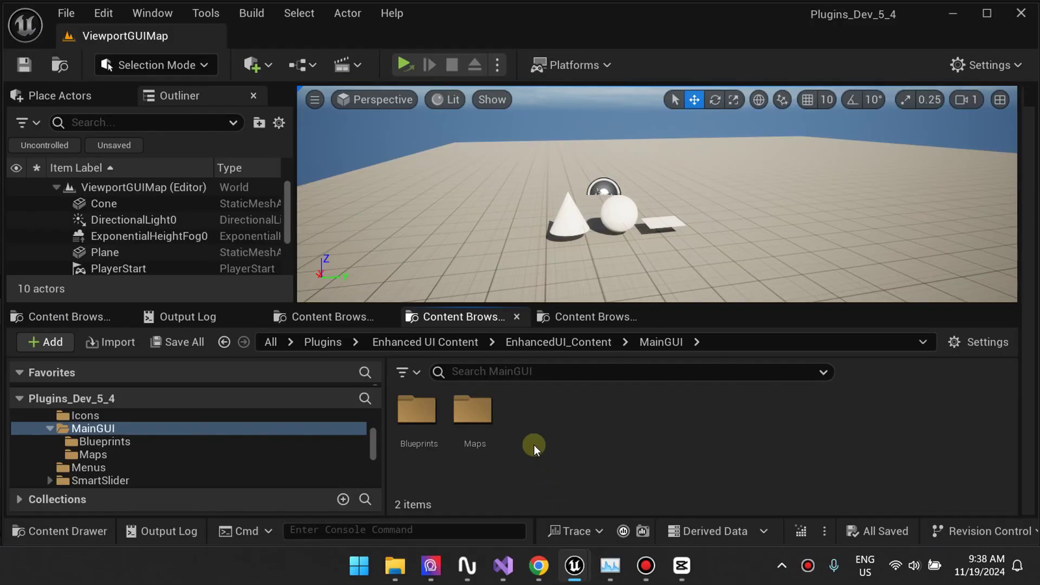
Step: Create a widget blueprint in the MainGUI folder with AxMainGUI as parent class and name it MainUI
right_click(534, 430)
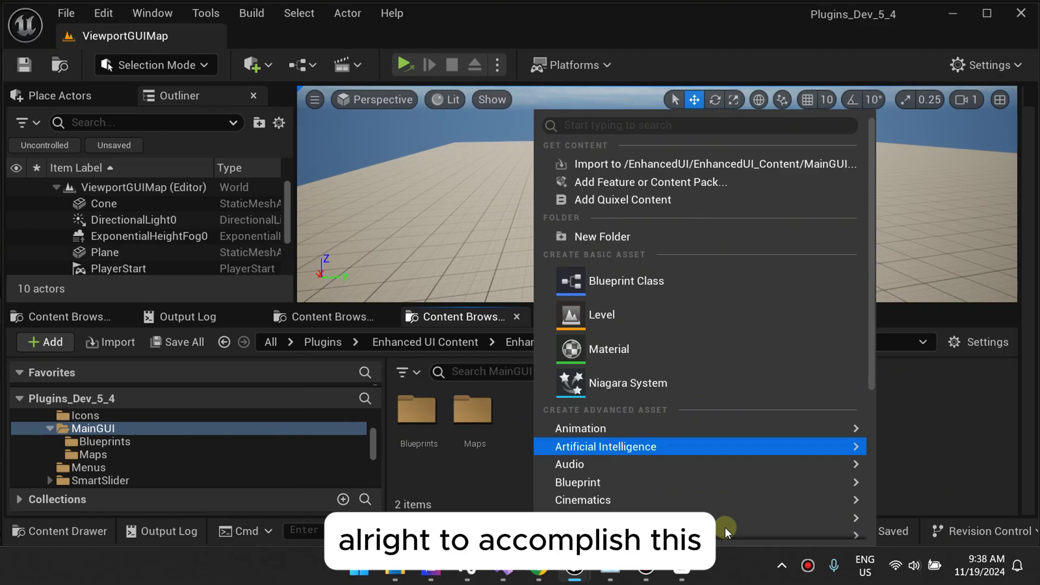
scroll(725, 528, "down", 3)
mouse_move(765, 512)
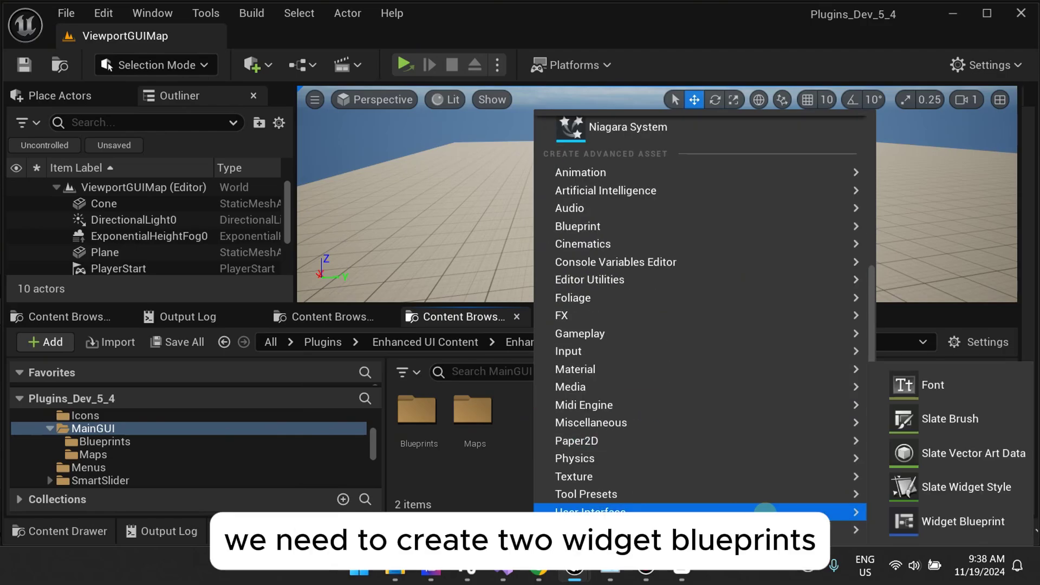
left_click(986, 521)
type("MainGui")
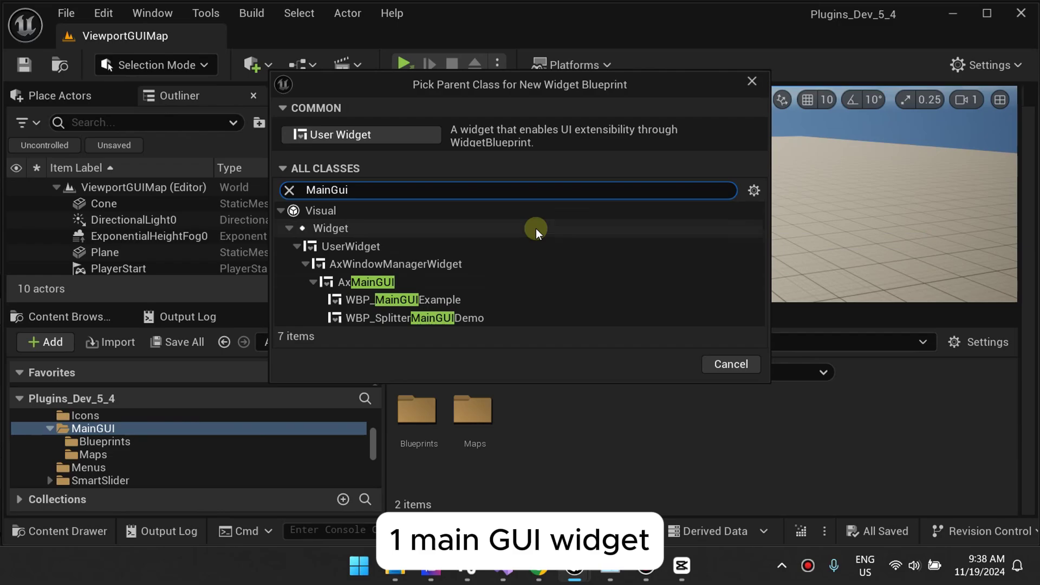
left_click(392, 285)
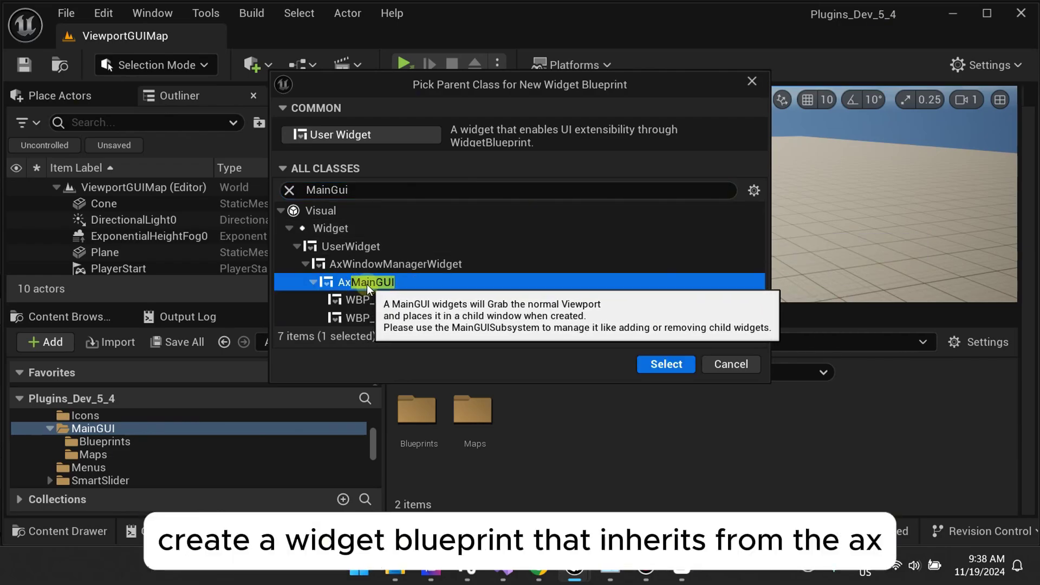
left_click(668, 366)
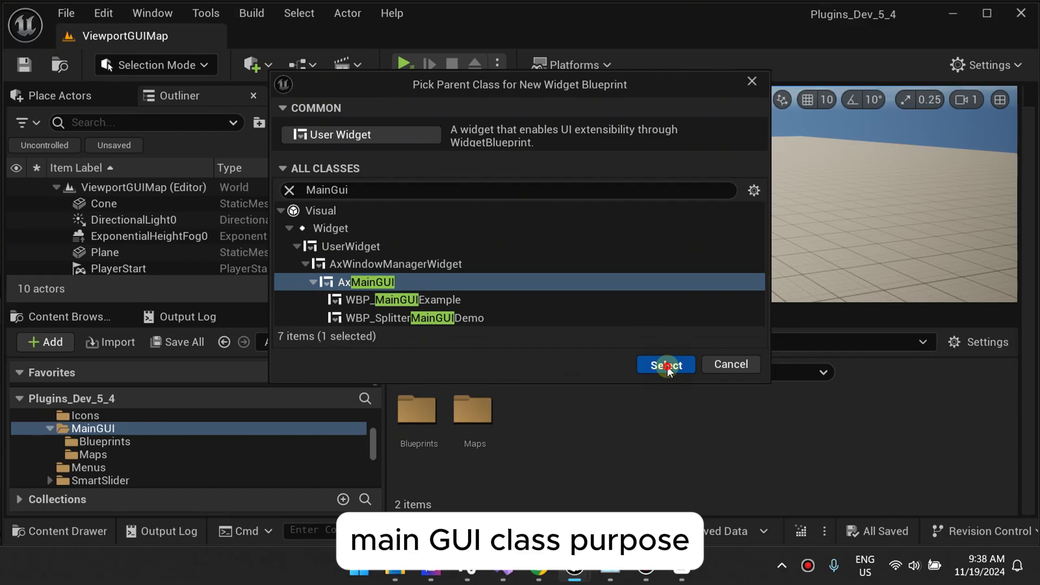
type("NainUI")
key("Return")
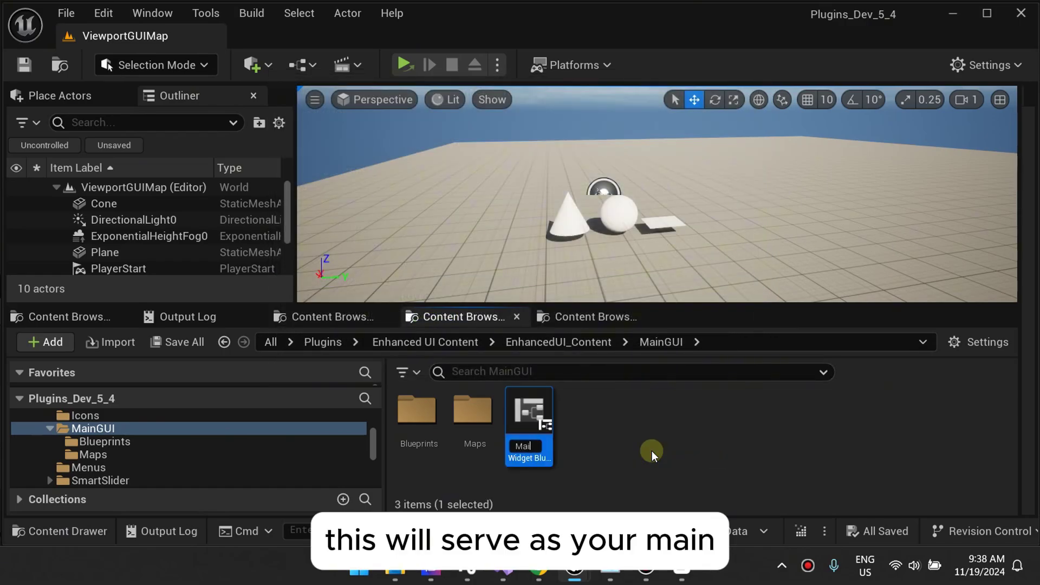
Step: Create a second widget blueprint in the MainGUI folder with AxViewportWindow as parent class and name it ViewportWindow
right_click(578, 417)
scroll(659, 451, "down", 5)
mouse_move(779, 512)
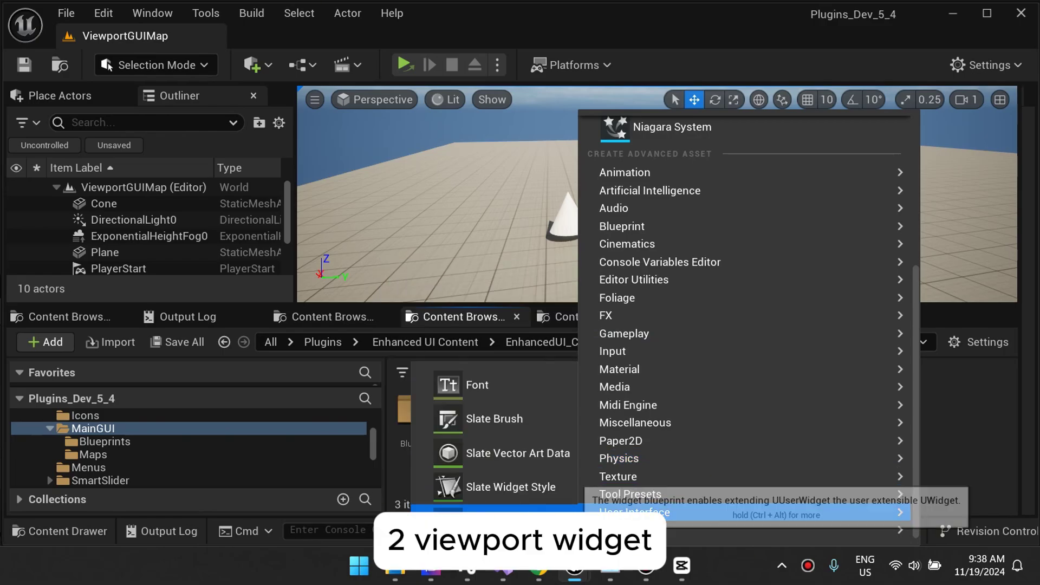
left_click(629, 494)
type("Viewpor")
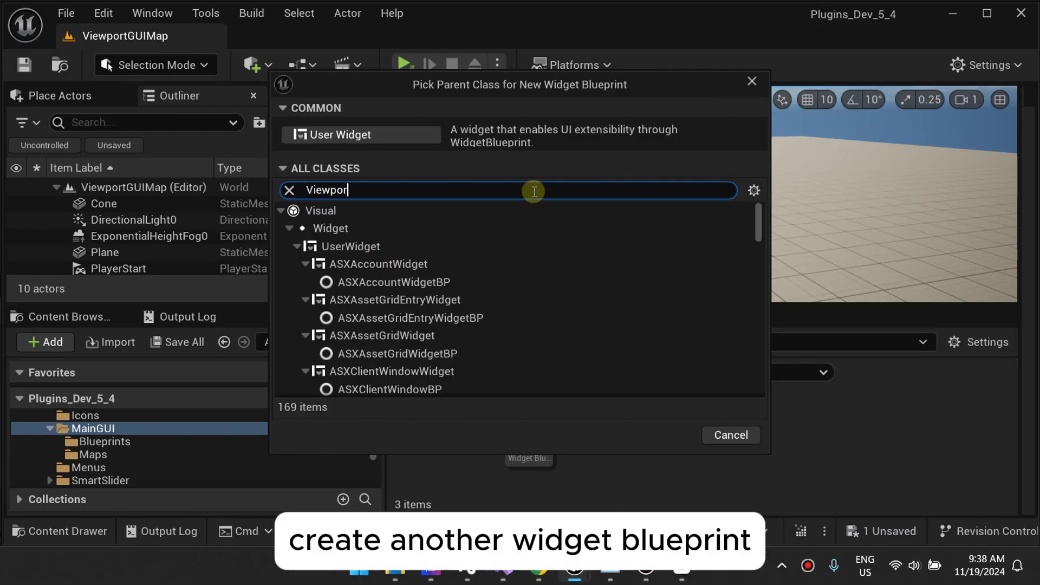
type("tWindow")
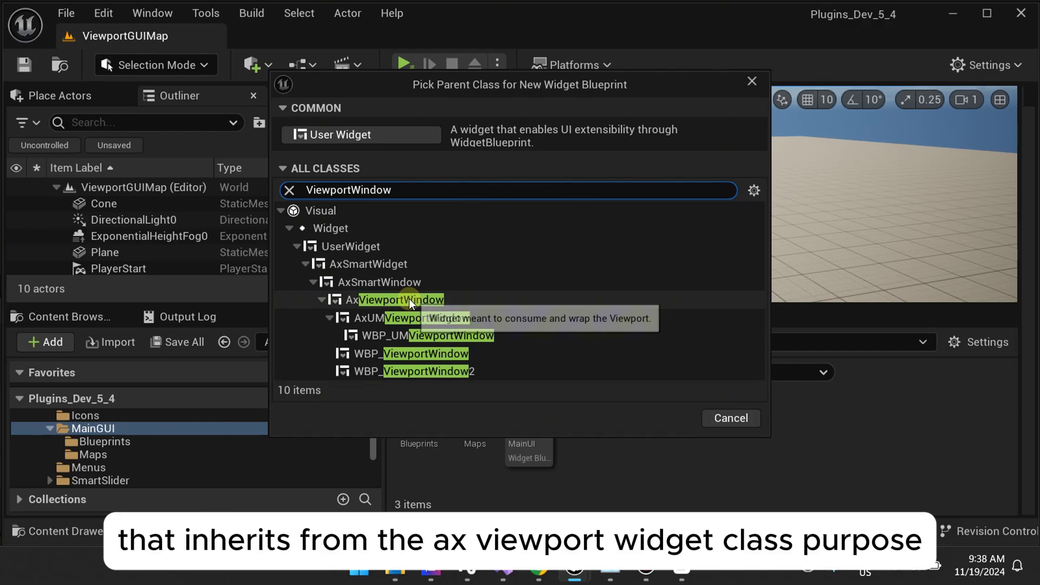
left_click(412, 300)
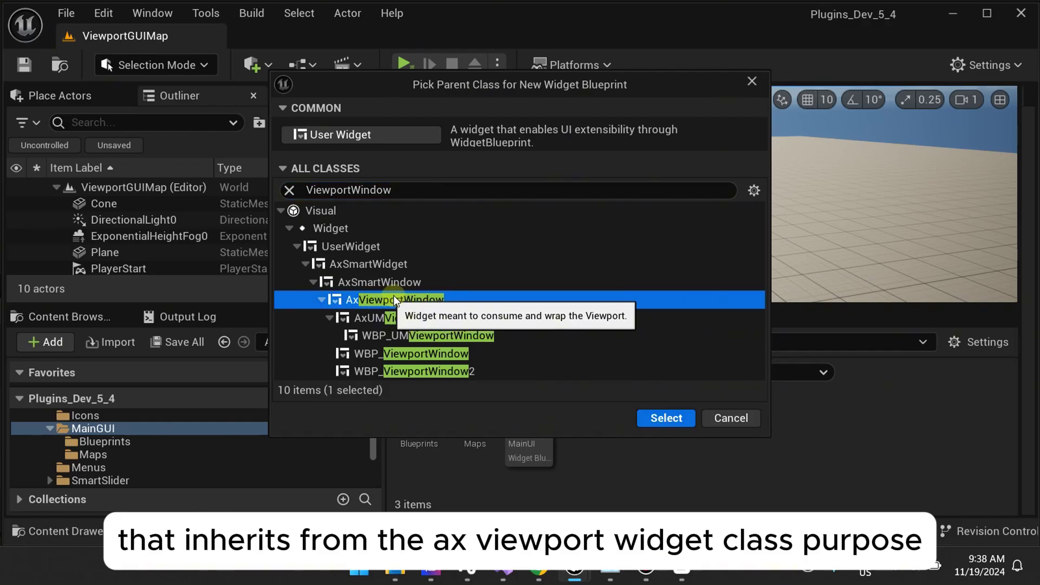
left_click(666, 418)
type("ViewportWindow")
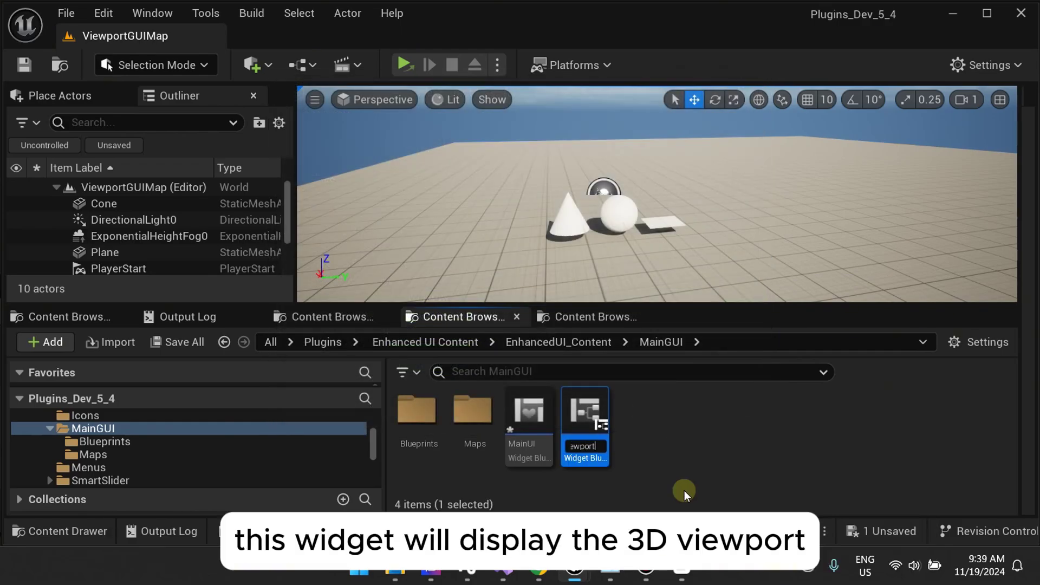
key("Return")
left_click(713, 465)
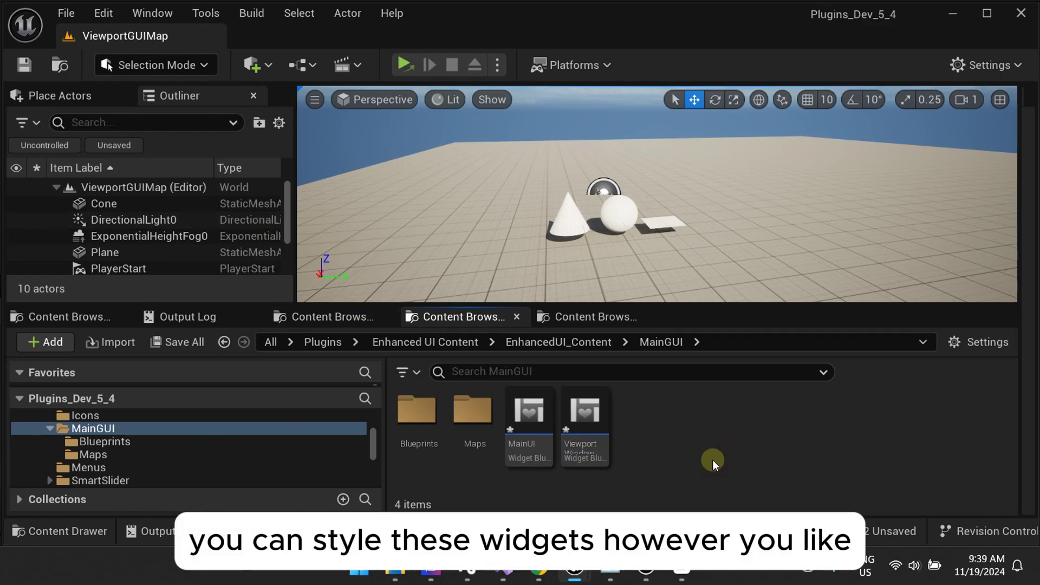
Step: Open the WBP_ViewportWindow2 template from the Blueprints folder and copy its whole hierarchy, from the Size Box to ErrorTextBlock
left_click(417, 410)
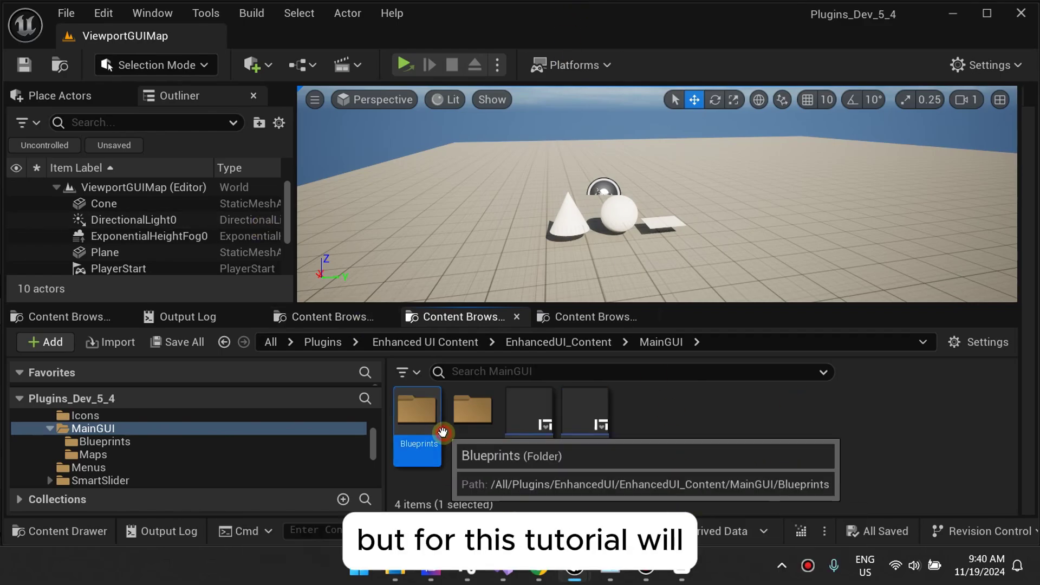
double_click(417, 410)
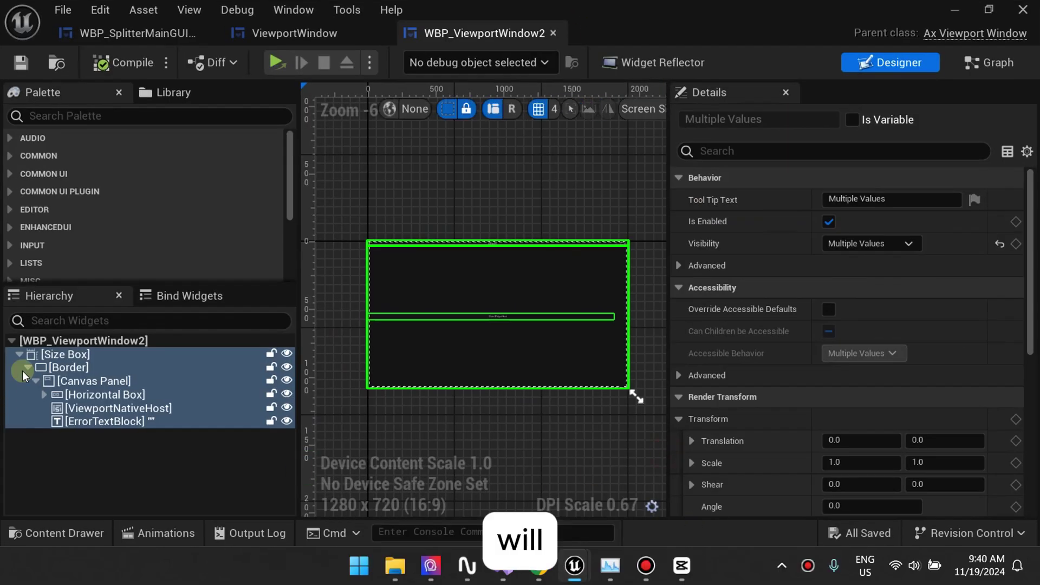
left_click(90, 354)
left_click(100, 422, "shift")
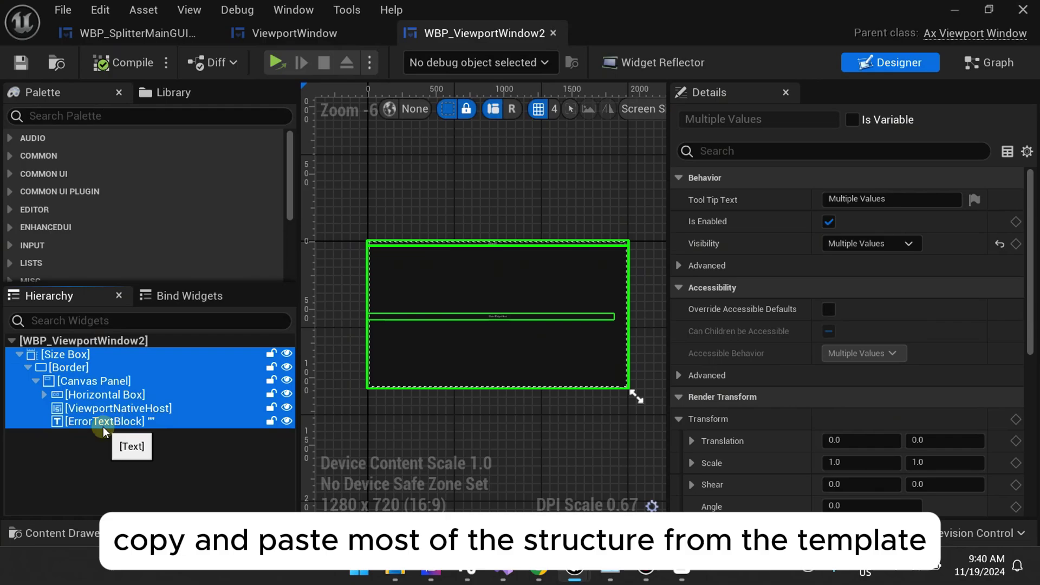
right_click(111, 421)
left_click(165, 238)
Step: Paste the copied Size Box hierarchy under the root of the ViewportWindow widget and save the blueprint
left_click(303, 33)
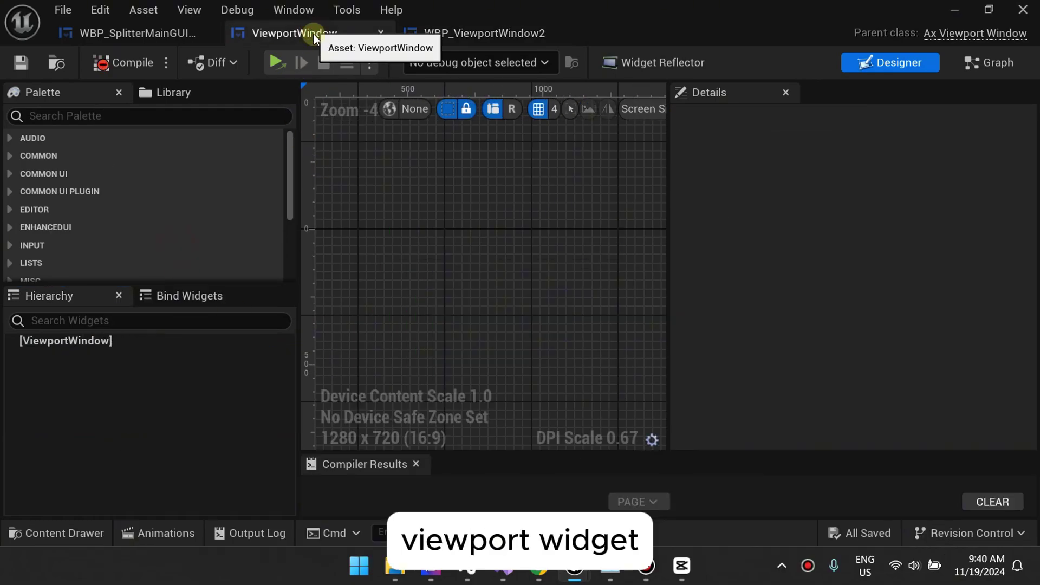
left_click(94, 340)
right_click(96, 340)
left_click(151, 180)
scroll(525, 295, "down", 3)
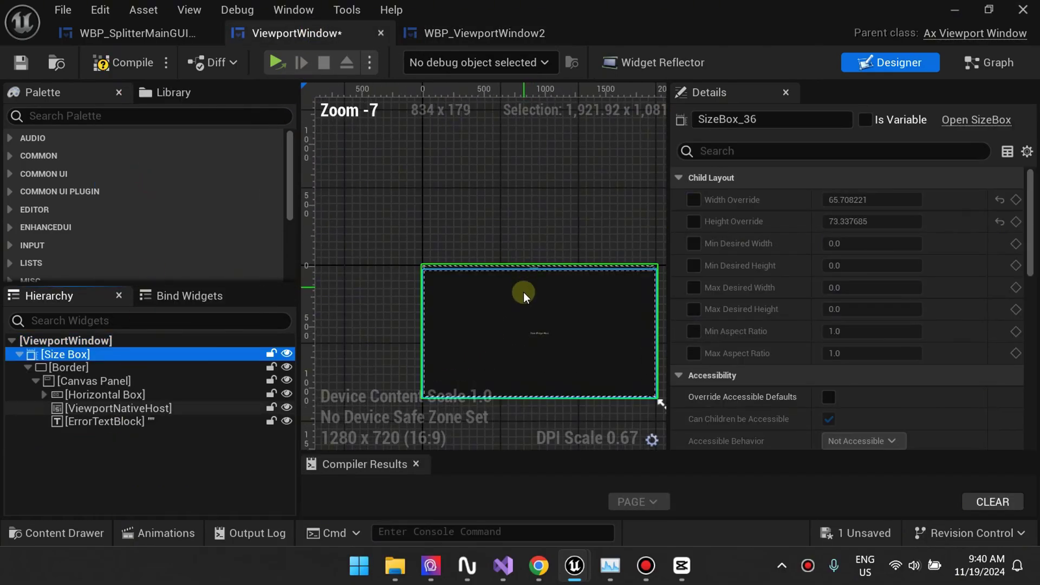
scroll(525, 295, "up", 2)
left_click(13, 65)
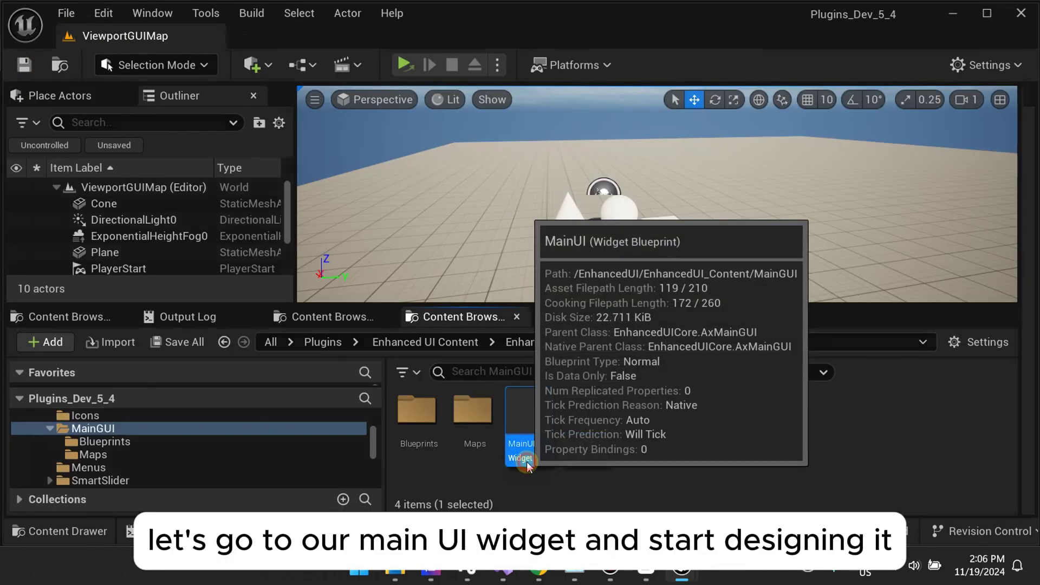
Step: Open and compile the MainUI widget, and add an Ax Smart Window Manager Canvas under its root
double_click(519, 450)
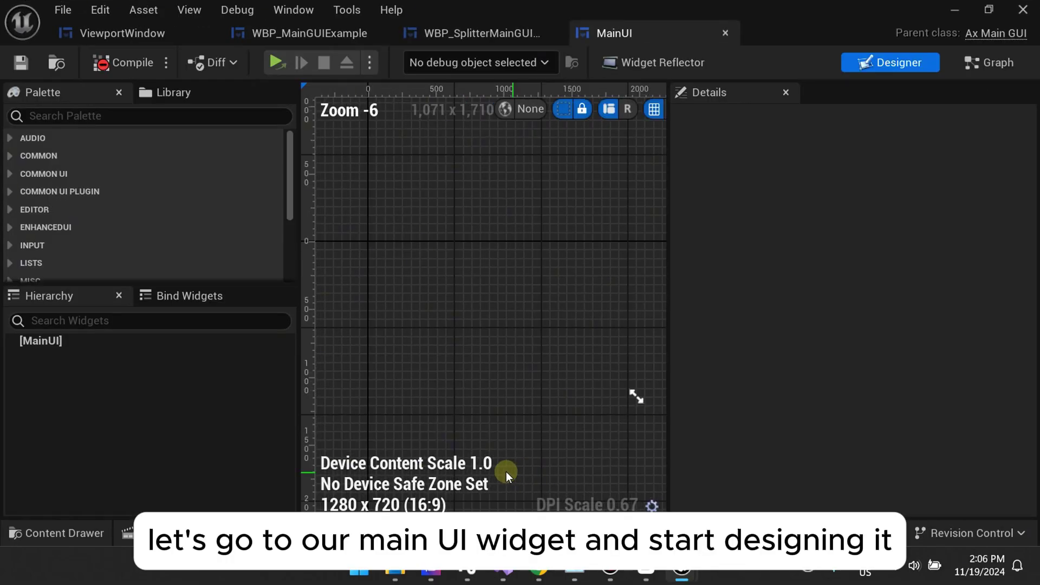
left_click(123, 62)
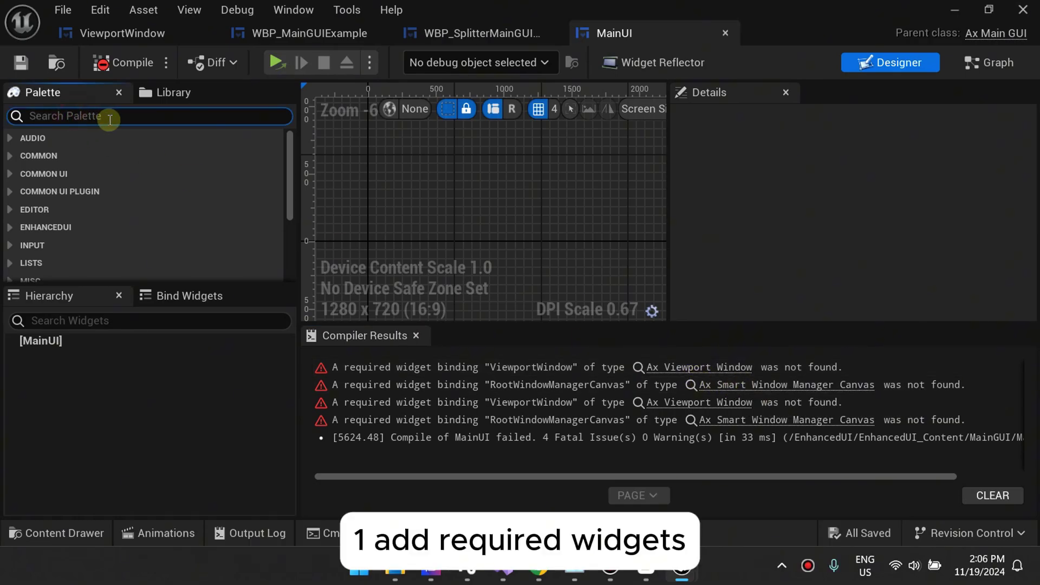
type("Ax Smart")
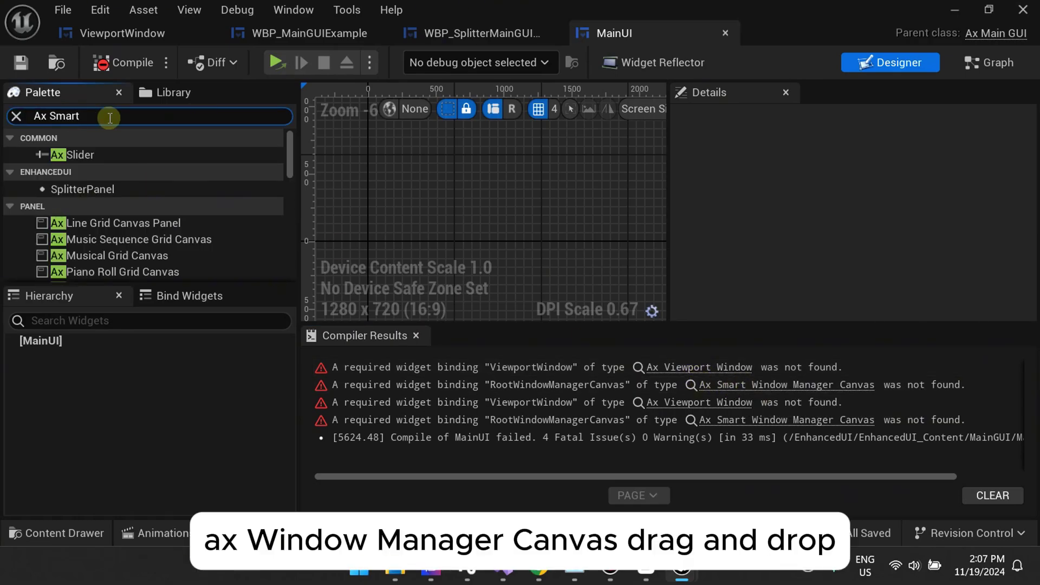
left_click_drag(132, 194, 87, 342)
Step: Rename the Ax Smart Window Manager Canvas as RootWindowManagerCanvas
left_click(87, 355)
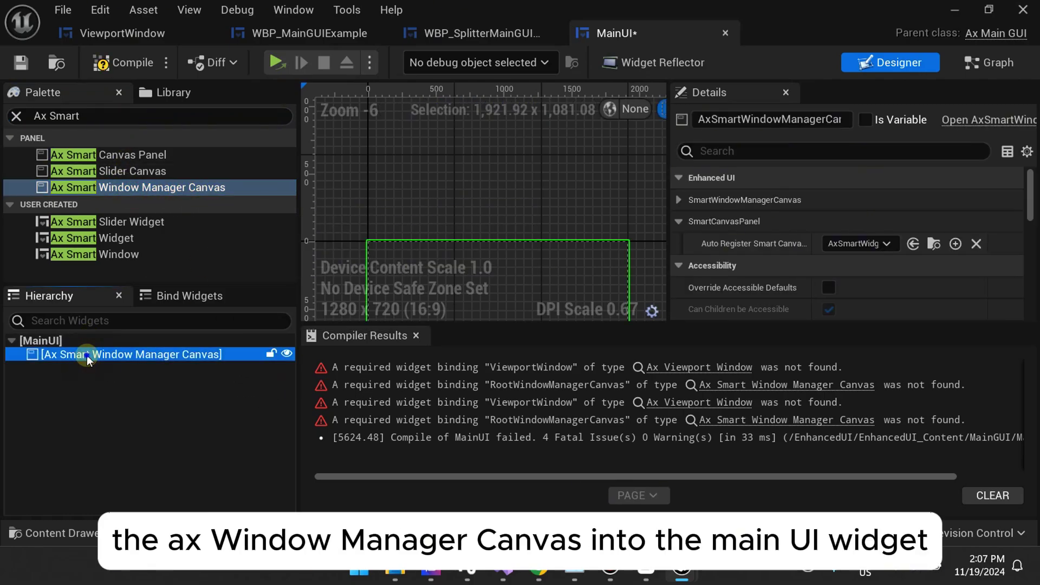
right_click(87, 355)
left_click(152, 257)
type("R")
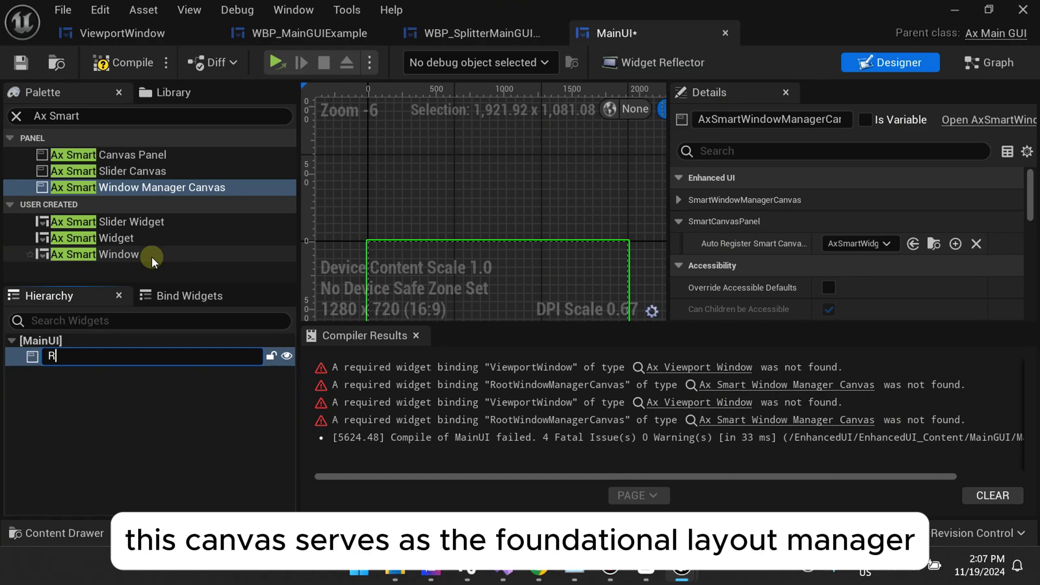
type("ootWindowManagerCanvas")
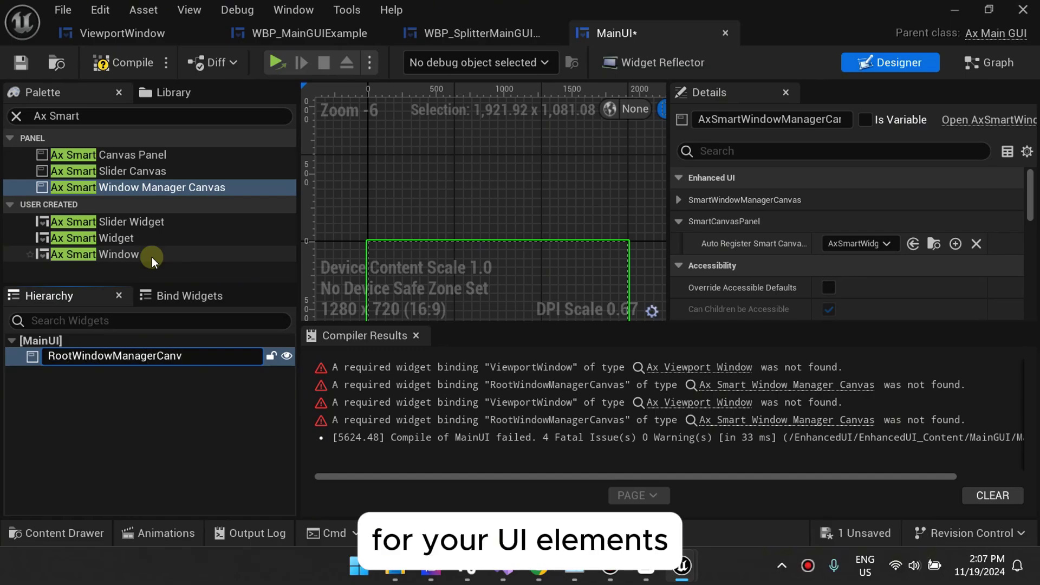
key("Return")
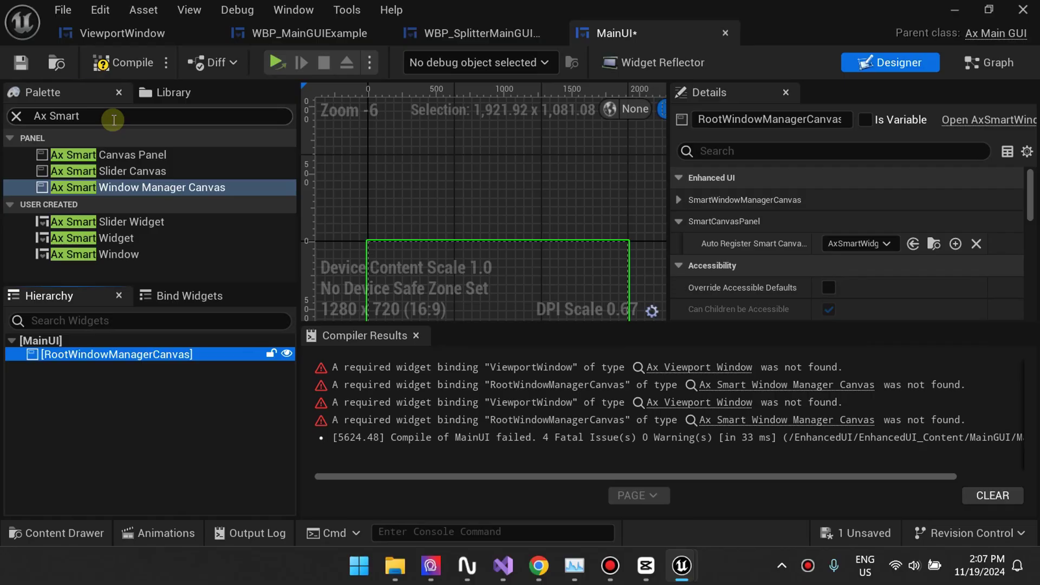
Step: Find the Viewport Window widget in the palette and add it under RootWindowManagerCanvas
left_click(113, 120)
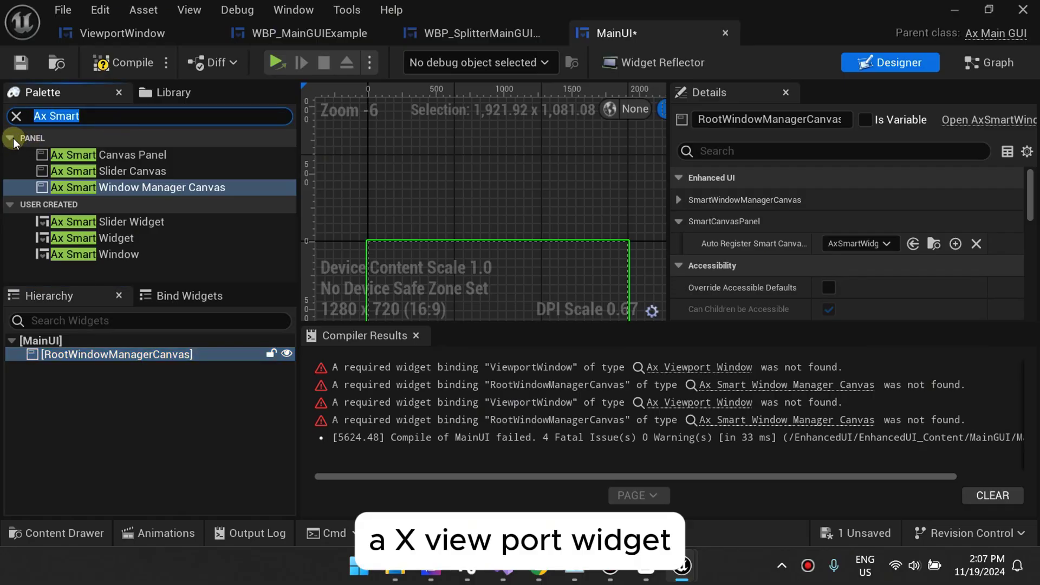
type("Viewpo")
left_click(133, 187)
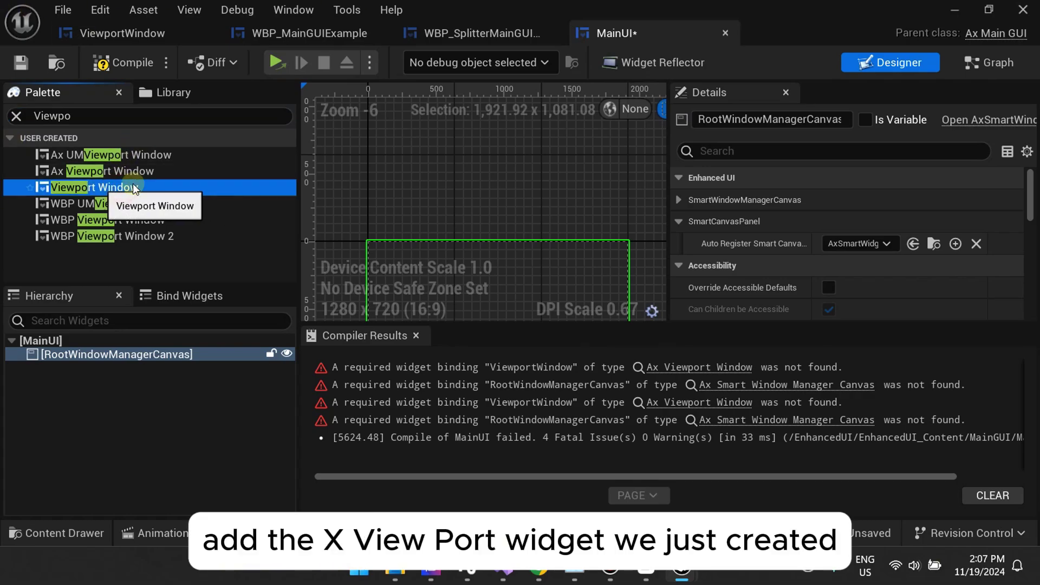
left_click(956, 10)
left_click(575, 435)
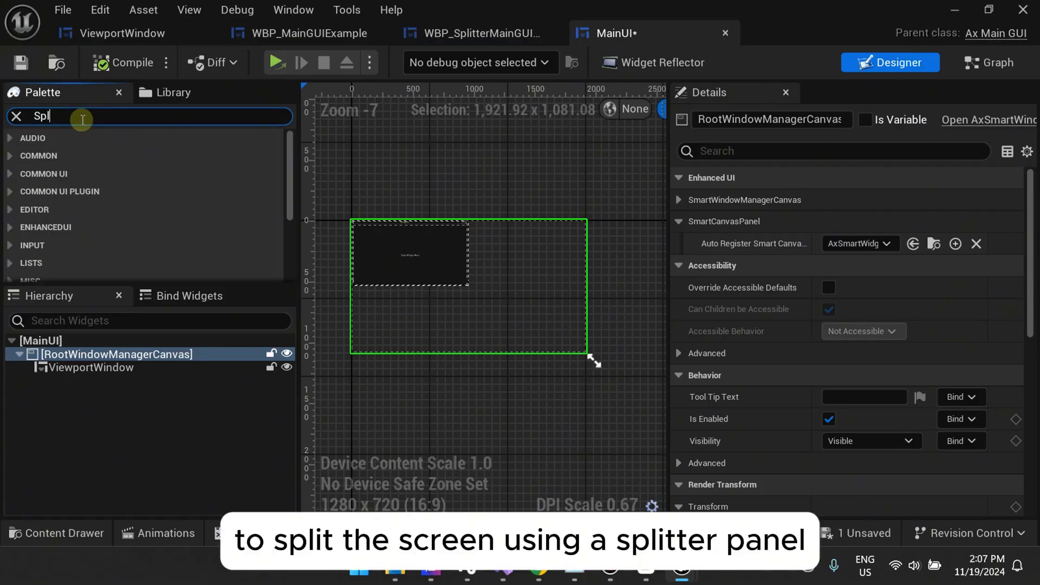
Step: Find the SplitterPanel widget and wrap ViewportWindow in a SplitterPanel
type("it")
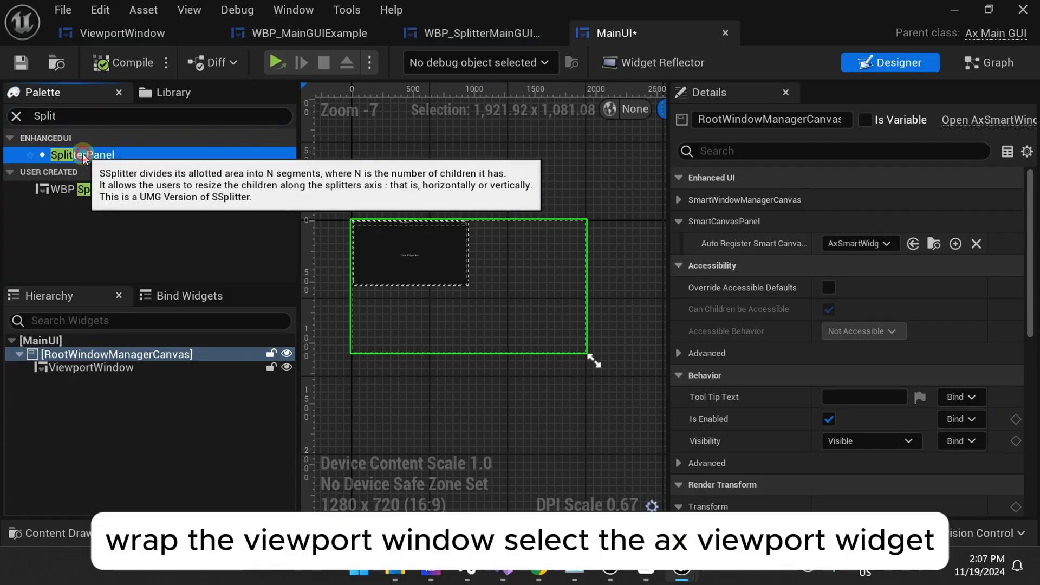
left_click(100, 155)
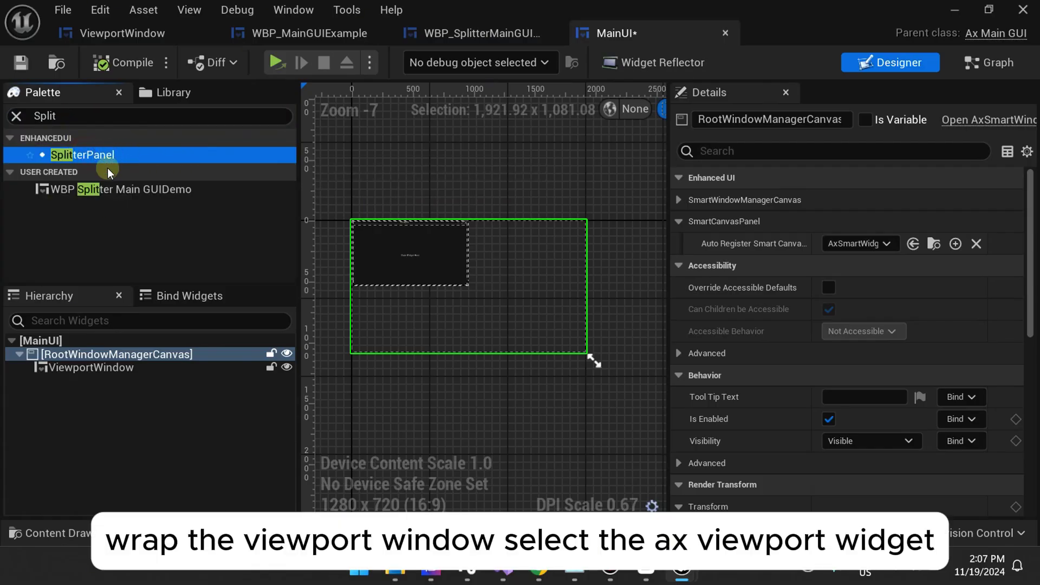
left_click(104, 371)
right_click(104, 372)
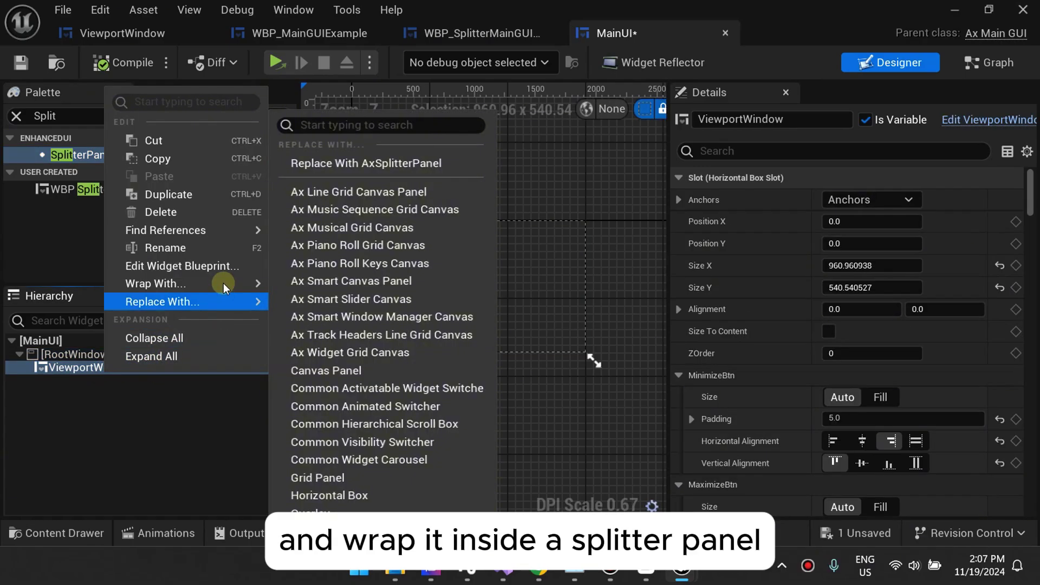
mouse_move(240, 281)
scroll(331, 278, "down", 5)
scroll(331, 279, "down", 3)
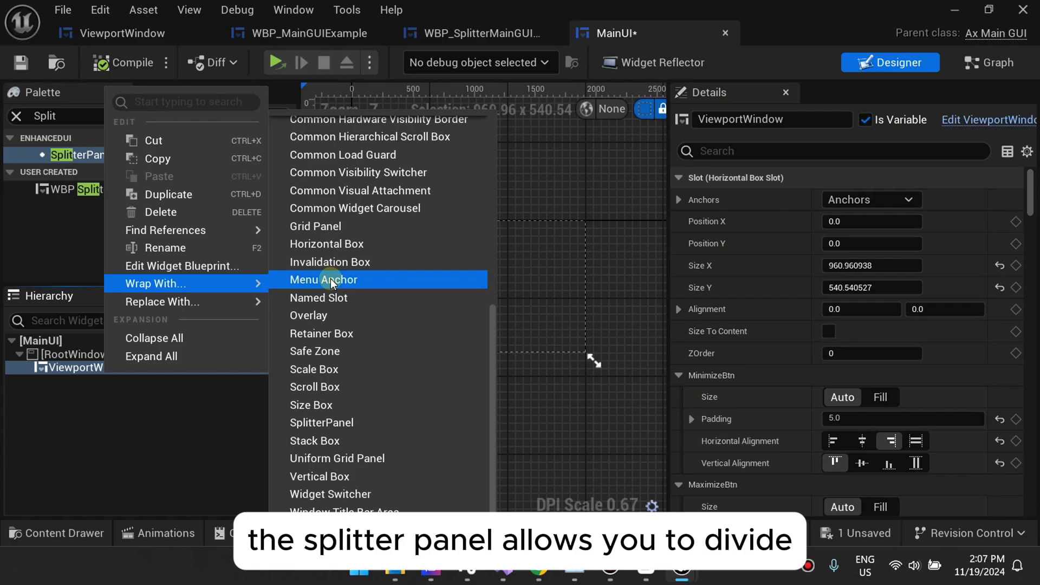
left_click(353, 422)
Step: Enlarge the splitter panel on the canvas to about 1911 by 770
left_click(98, 367)
scroll(378, 232, "up", 1)
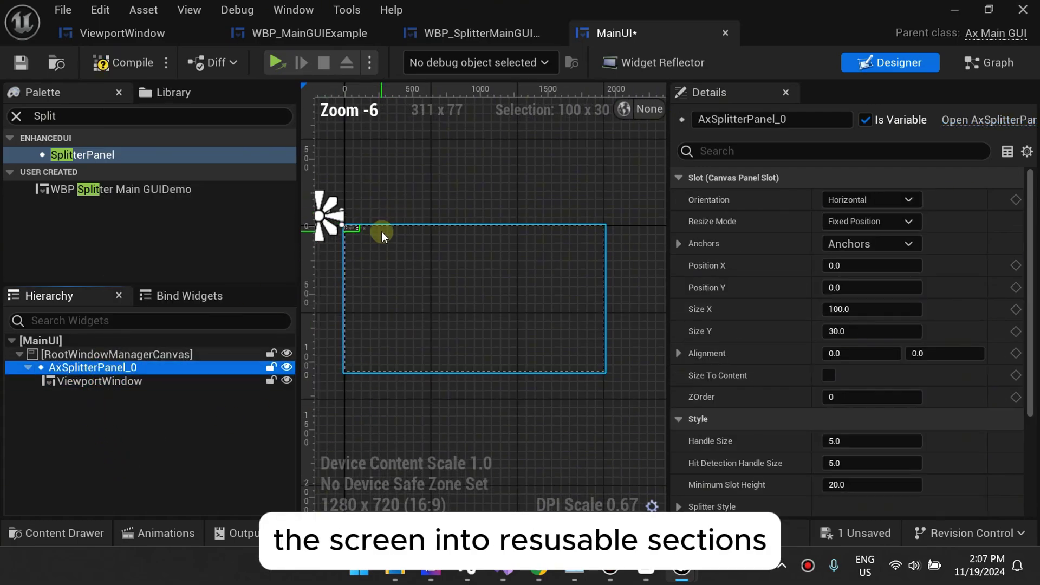
scroll(335, 242, "up", 1)
scroll(450, 265, "up", 1)
left_click_drag(444, 249, 623, 396)
scroll(628, 391, "down", 6)
right_click_drag(611, 480, 428, 357)
scroll(428, 358, "up", 2)
left_click_drag(451, 239, 580, 259)
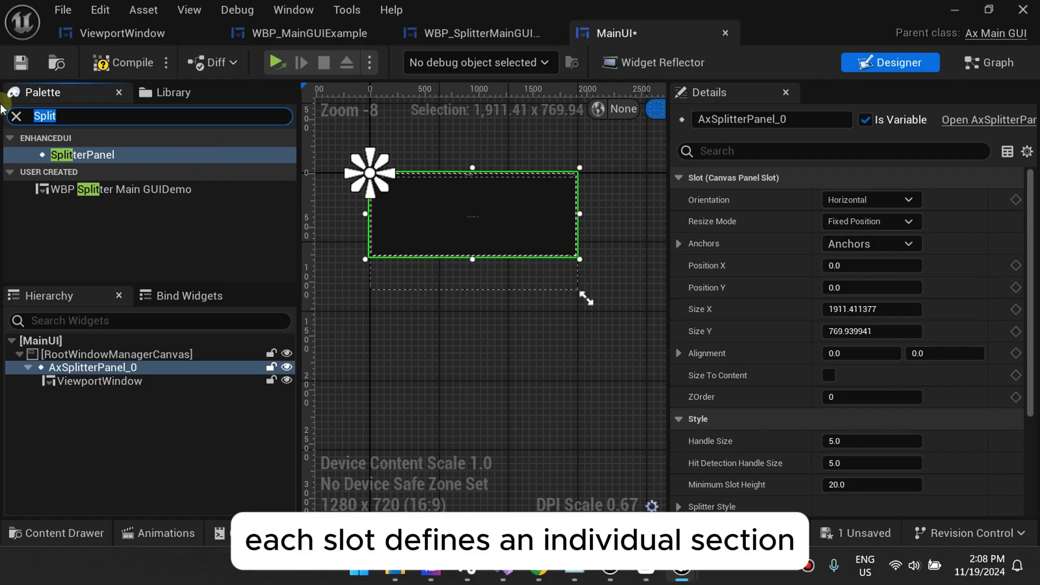
Step: Add two Image widgets to the splitter panel, one before and one after ViewportWindow
type("b")
type("image")
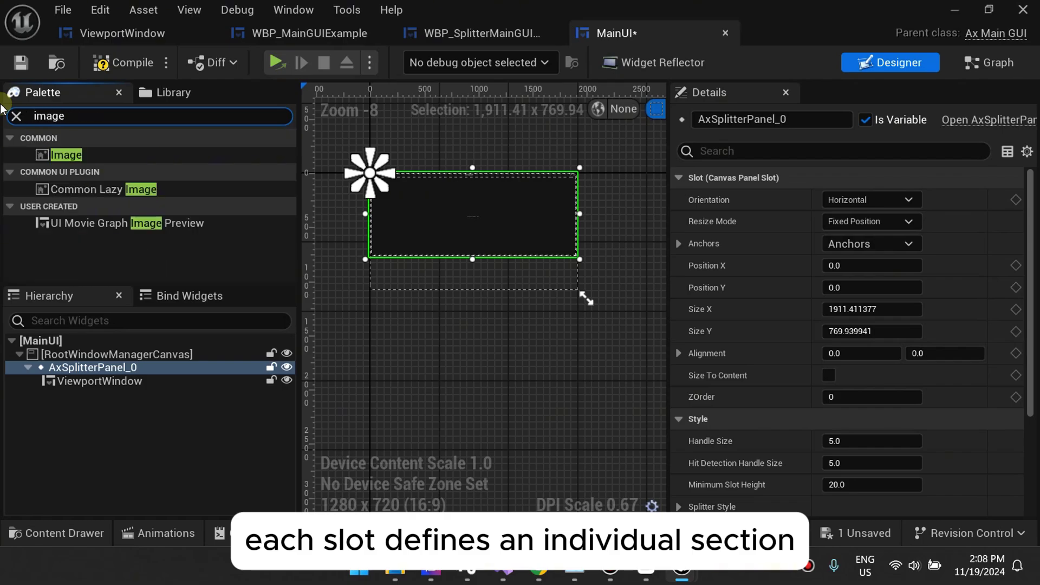
left_click(64, 156)
left_click_drag(85, 165, 104, 237)
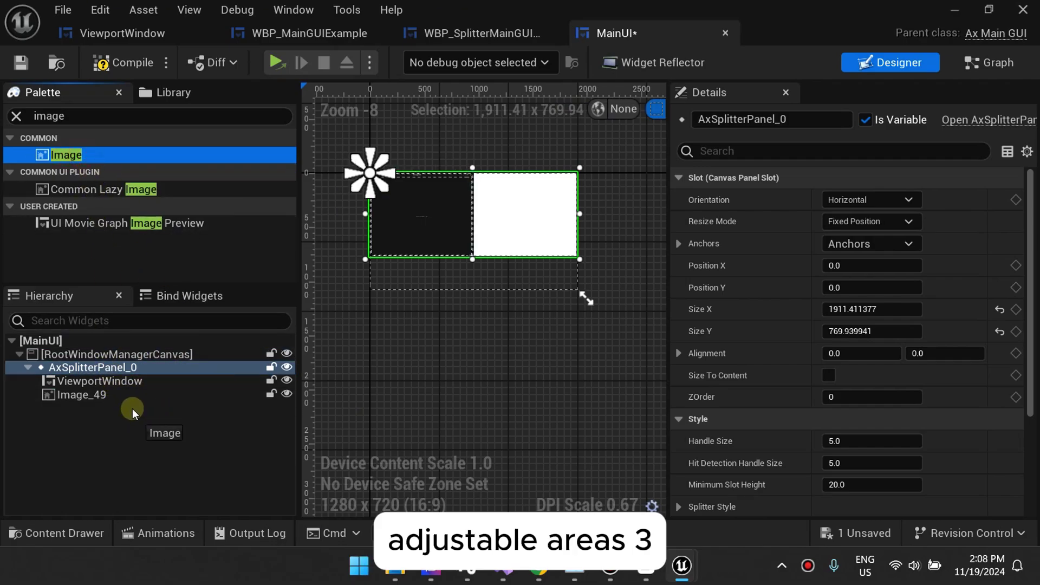
left_click_drag(133, 413, 124, 384)
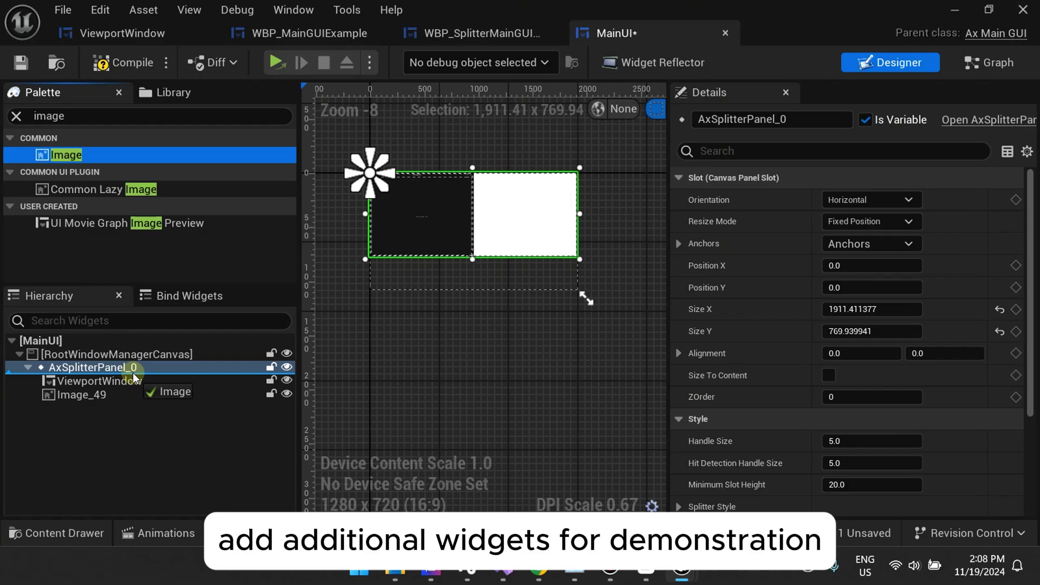
left_click_drag(104, 421, 104, 381)
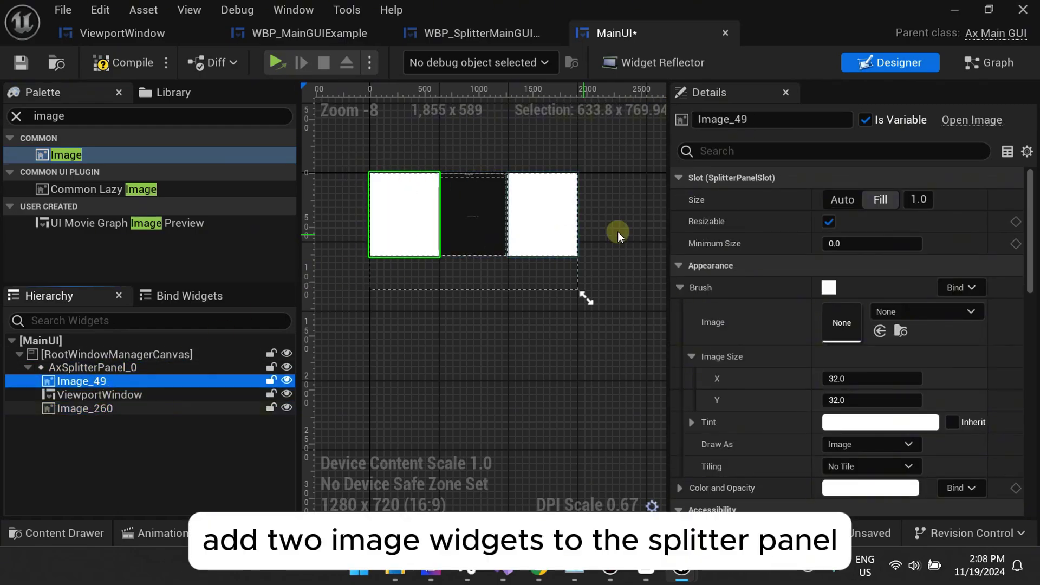
Step: Tint the image before ViewportWindow pale yellow
left_click(858, 422)
left_click_drag(648, 282, 595, 346)
left_click(153, 448)
Step: Tint the image after ViewportWindow bright green, hex sRGB 92FF00FF
left_click(110, 410)
left_click(878, 423)
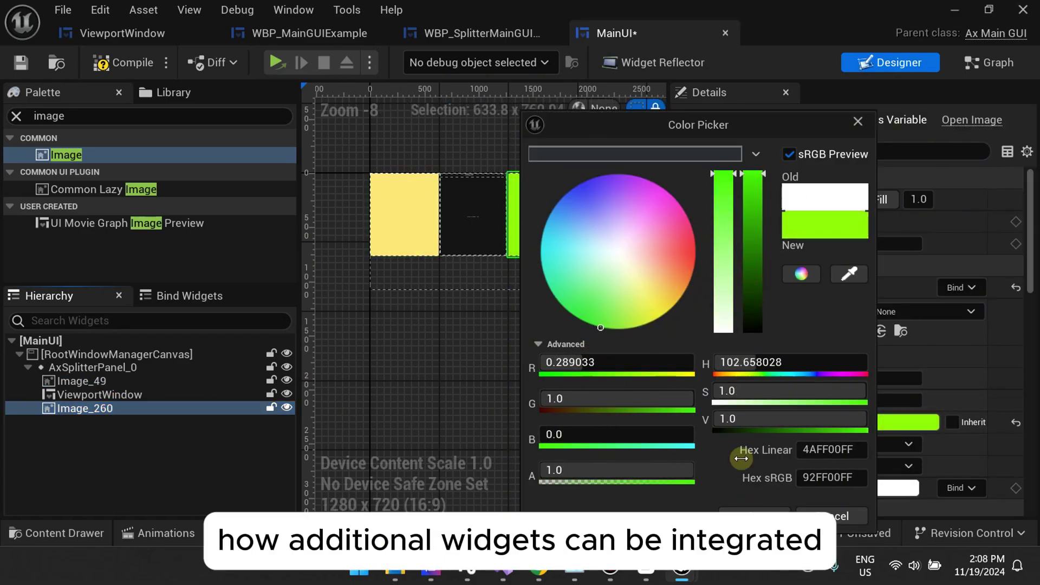
left_click(753, 515)
Step: Tint the image before ViewportWindow blue, hex sRGB 0041FFFF
left_click(72, 382)
left_click(857, 425)
left_click_drag(579, 258, 534, 163)
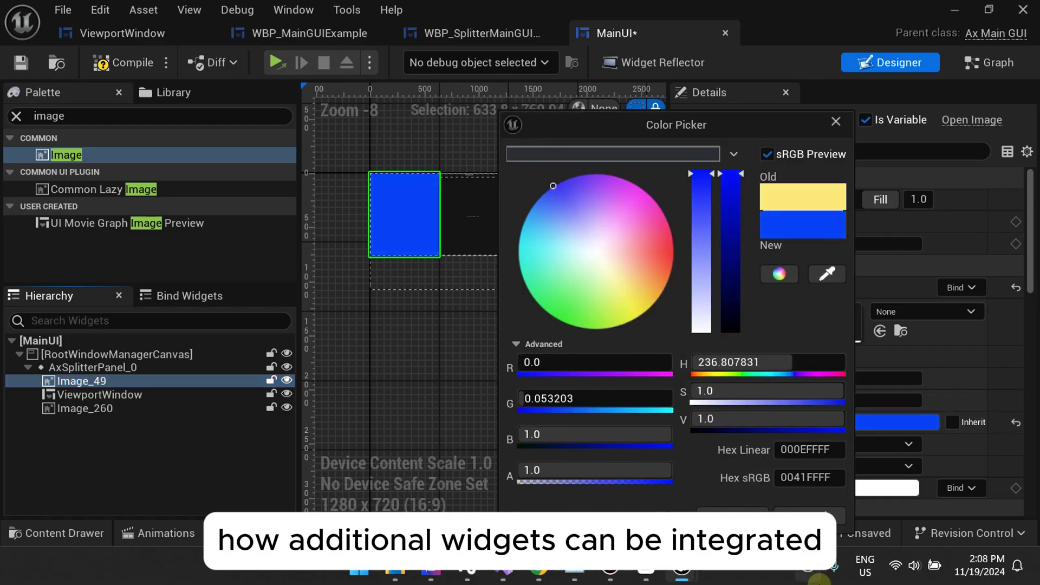
left_click(733, 512)
Step: Extend the splitter panel's height to about 1080 to fill the root canvas
scroll(600, 320, "up", 2)
scroll(545, 264, "up", 2)
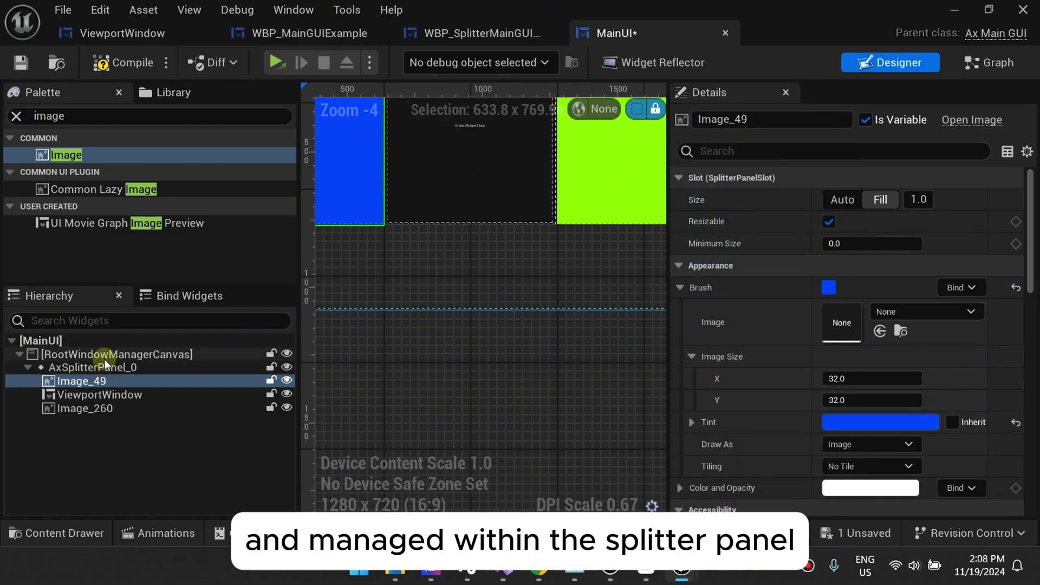
left_click(471, 225)
scroll(470, 225, "down", 3)
left_click_drag(492, 238, 492, 275)
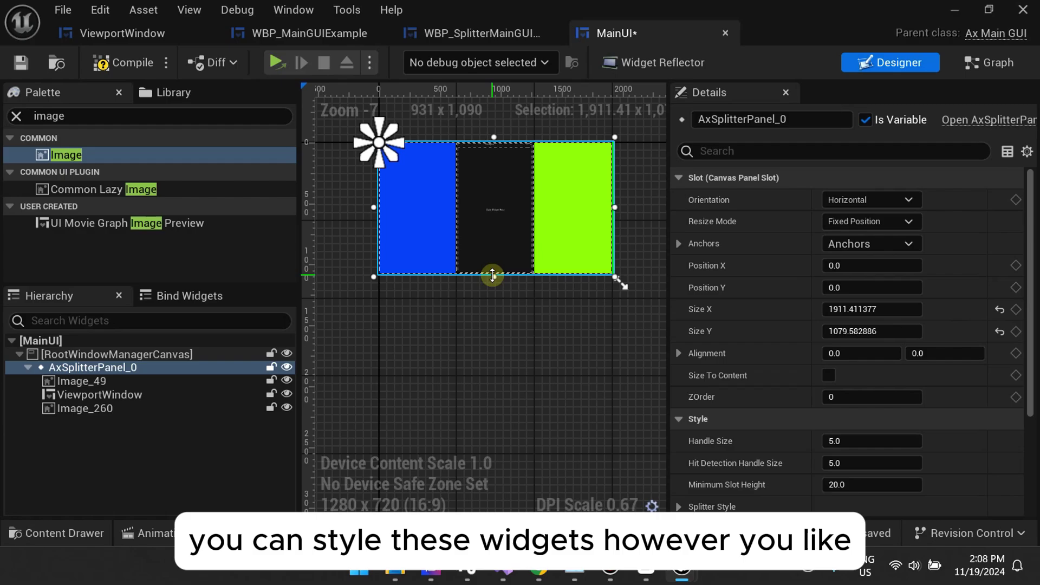
scroll(485, 354, "up", 3)
scroll(485, 355, "down", 1)
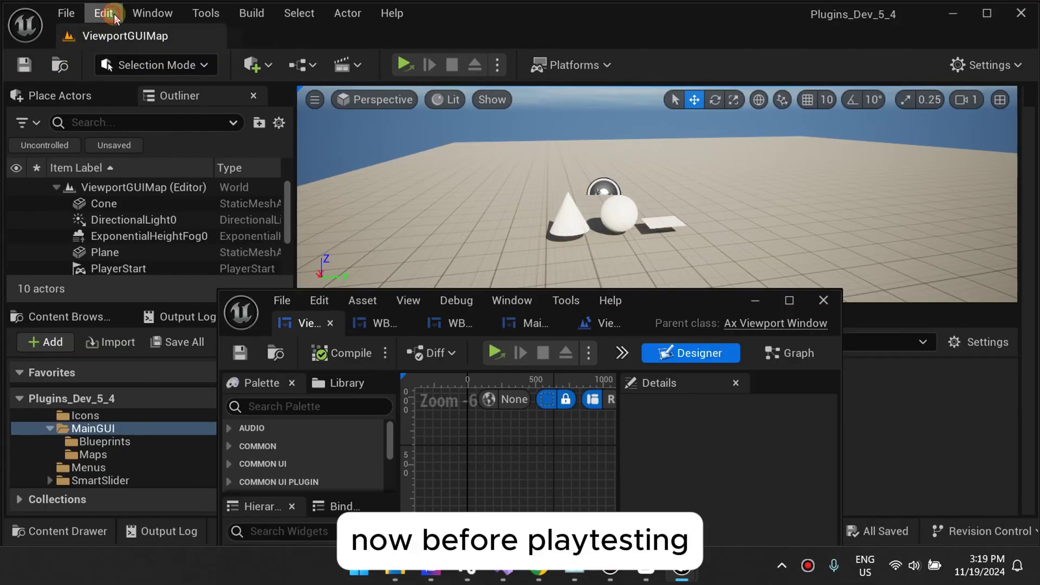
Step: Set the Game Viewport Client Class to AxEnhancedViewportClient in the project settings and close them
left_click(105, 13)
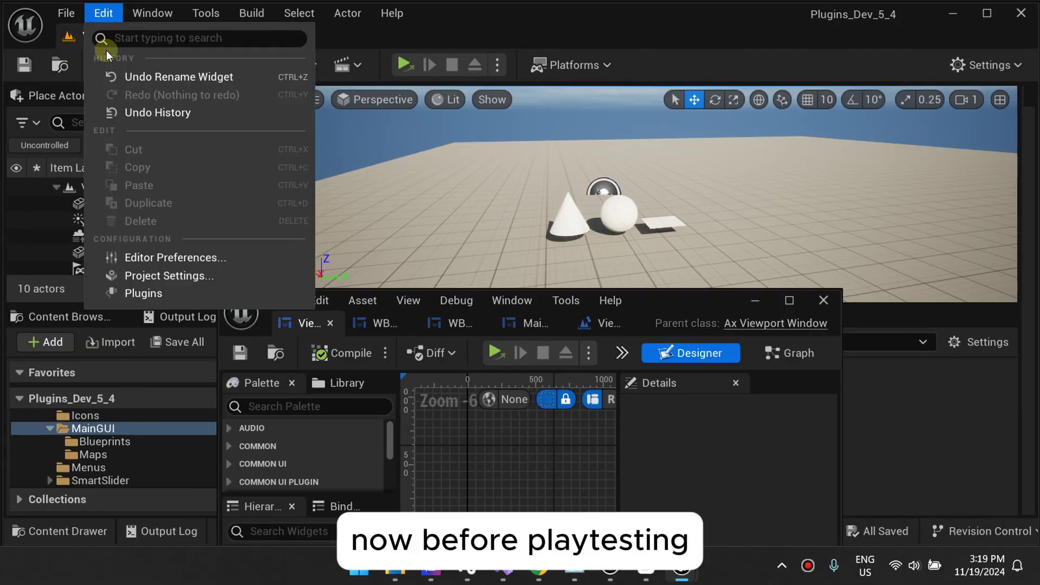
left_click(163, 274)
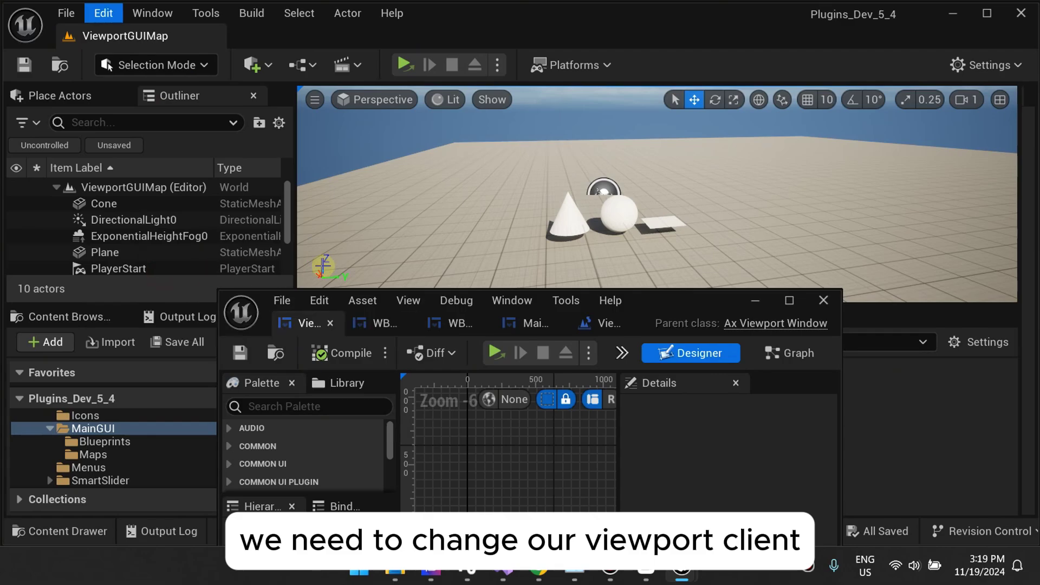
type("v")
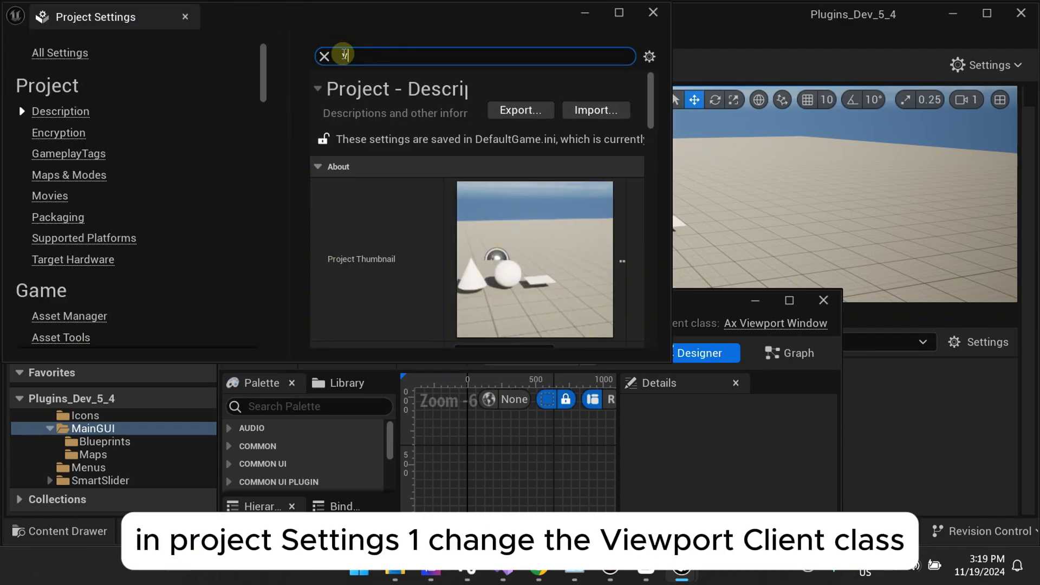
type("iewp")
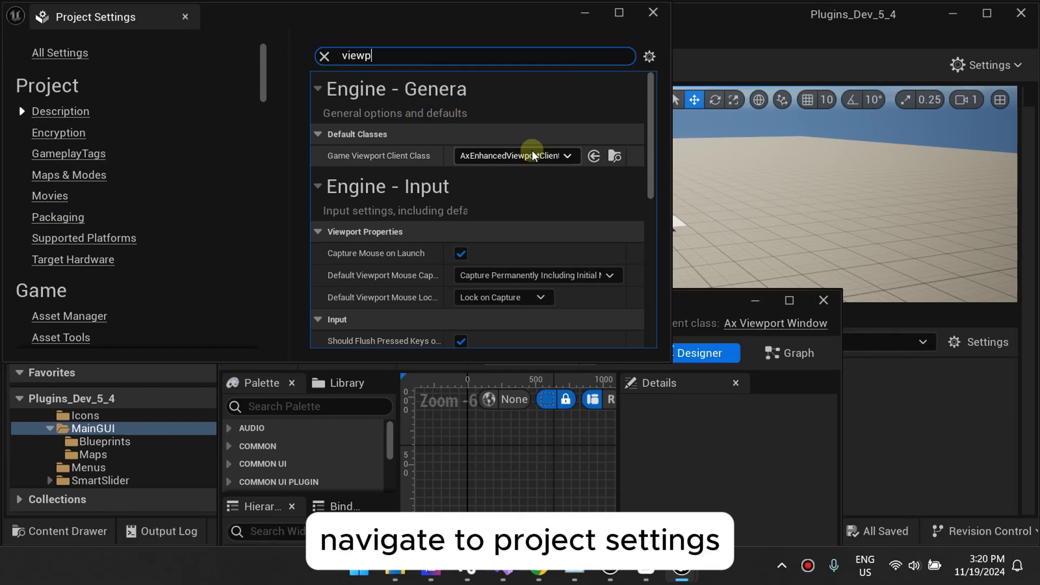
left_click(552, 157)
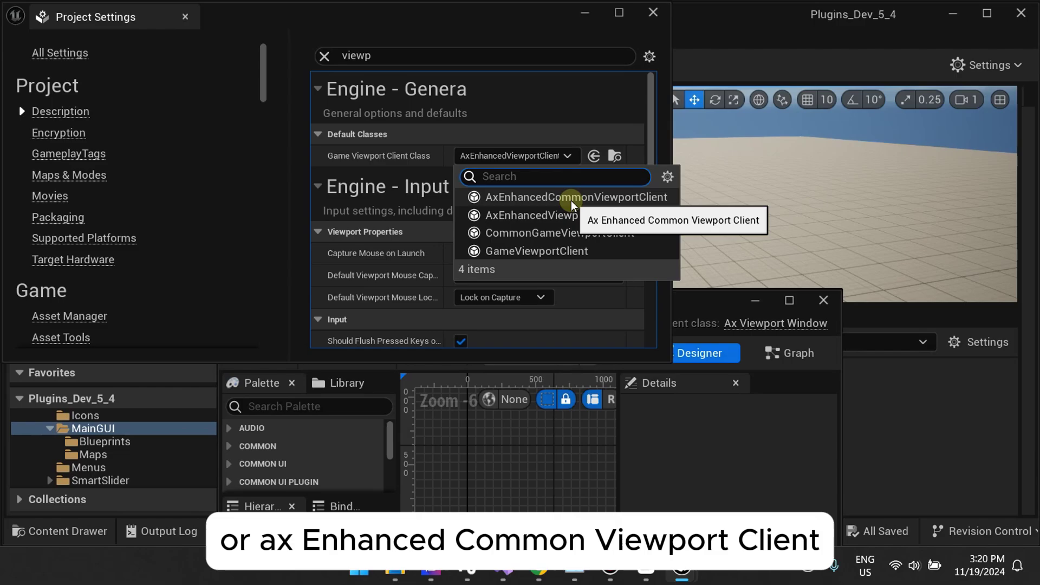
left_click(583, 214)
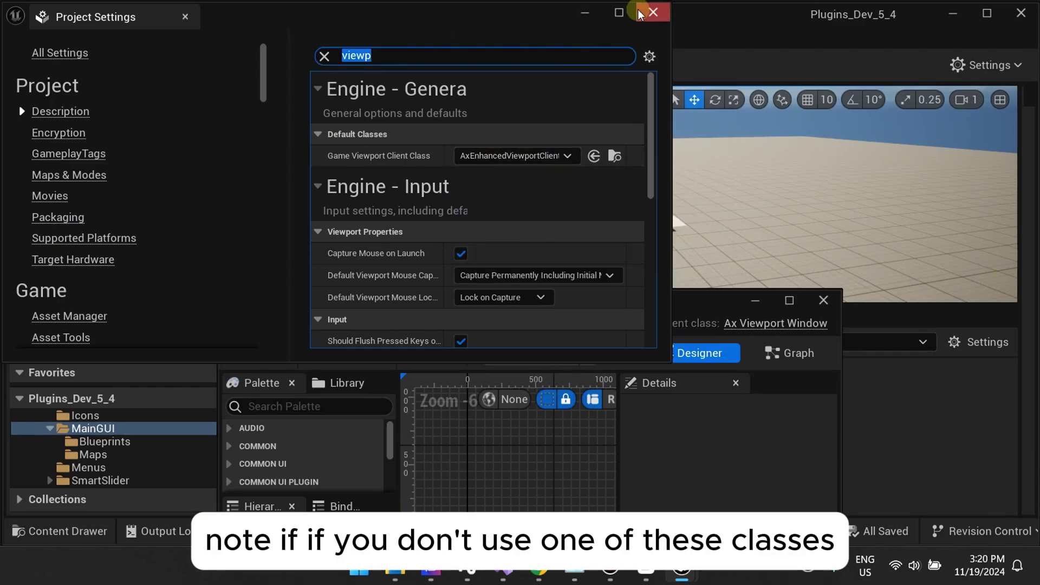
left_click(652, 11)
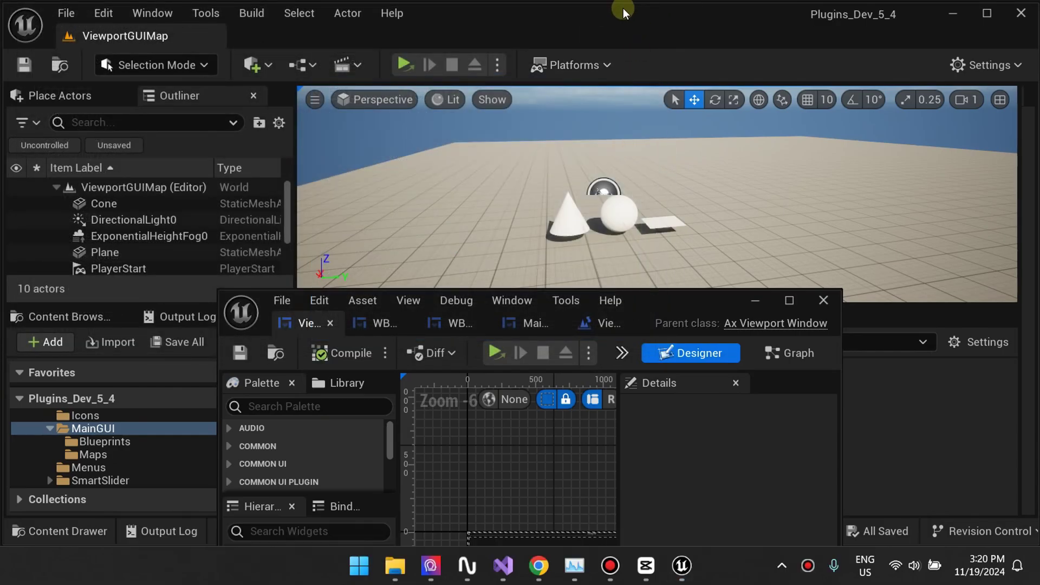
Step: Open the ViewportGUIMap level blueprint and maximize its window
left_click(301, 64)
left_click(396, 185)
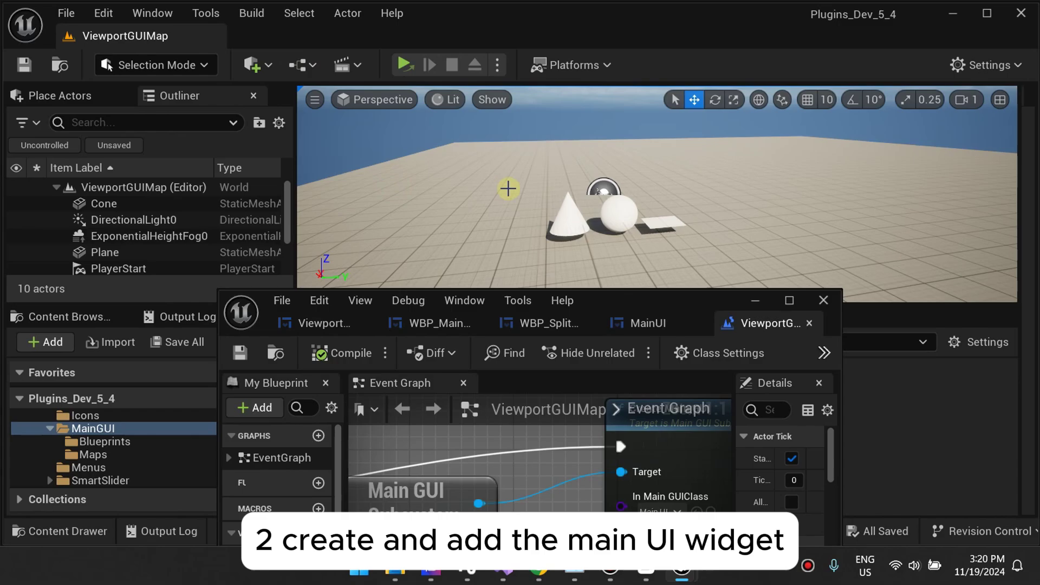
left_click(790, 300)
Step: Examine the event graph from Event BeginPlay through the Sequence to the Main GUI Subsystem and Create Main GUI nodes
scroll(480, 142, "down", 4)
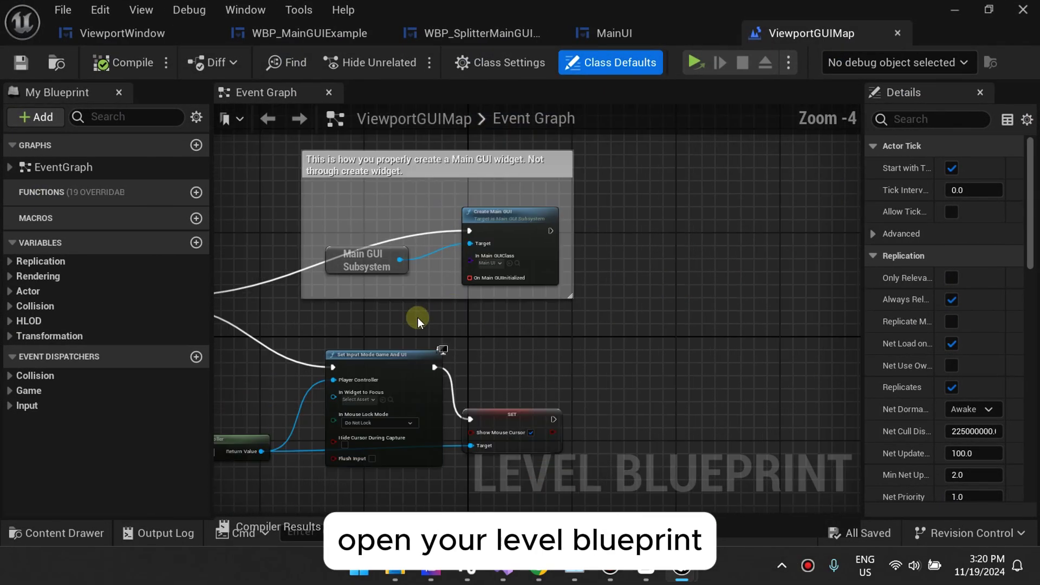
right_click_drag(417, 320, 659, 274)
right_click_drag(382, 341, 438, 331)
scroll(401, 240, "up", 2)
scroll(404, 241, "down", 2)
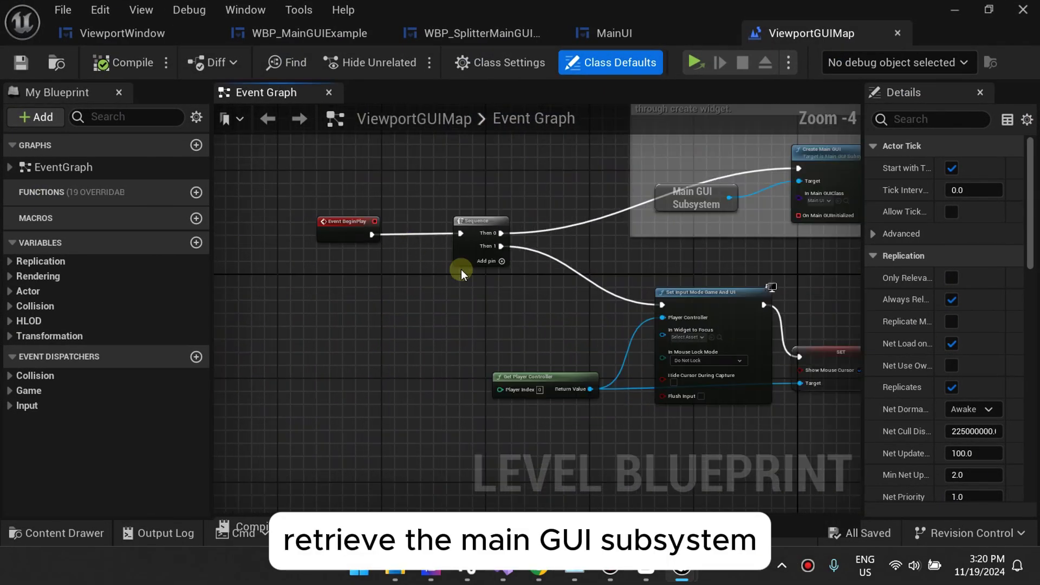
right_click_drag(584, 289, 339, 327)
left_click(459, 238)
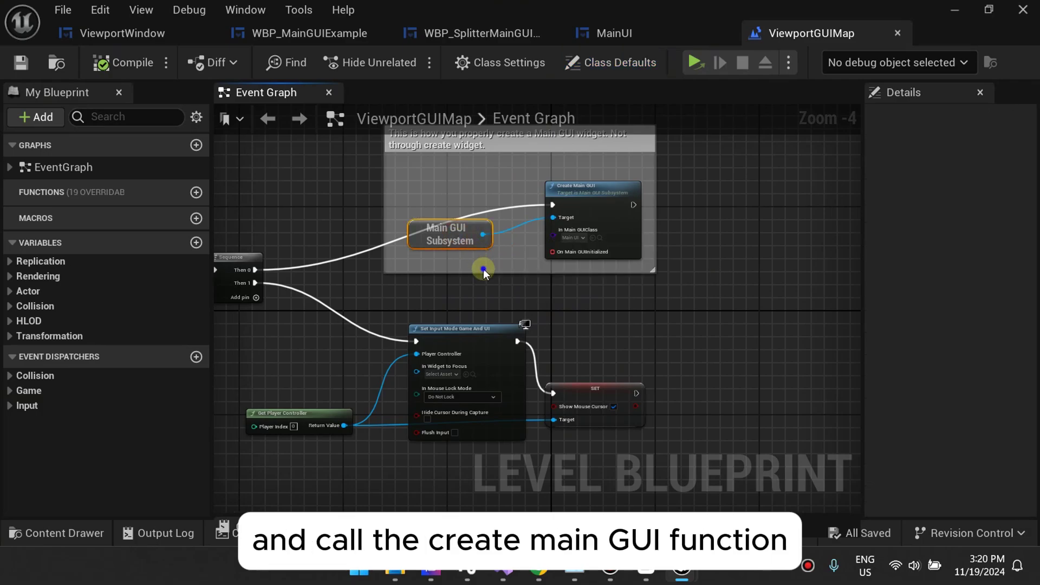
right_click_drag(483, 268, 484, 314)
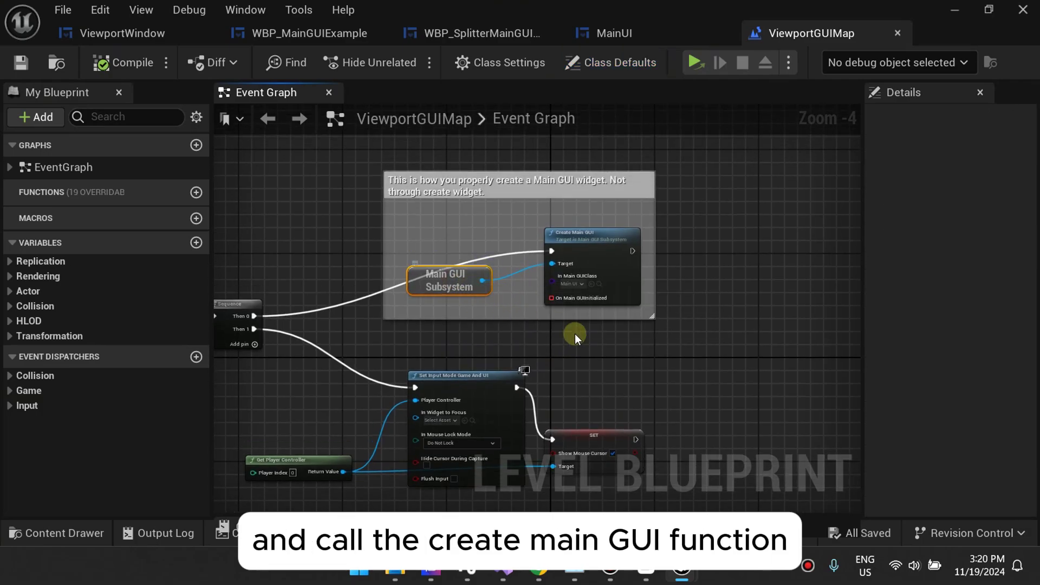
right_click_drag(574, 334, 544, 354)
scroll(560, 258, "up", 2)
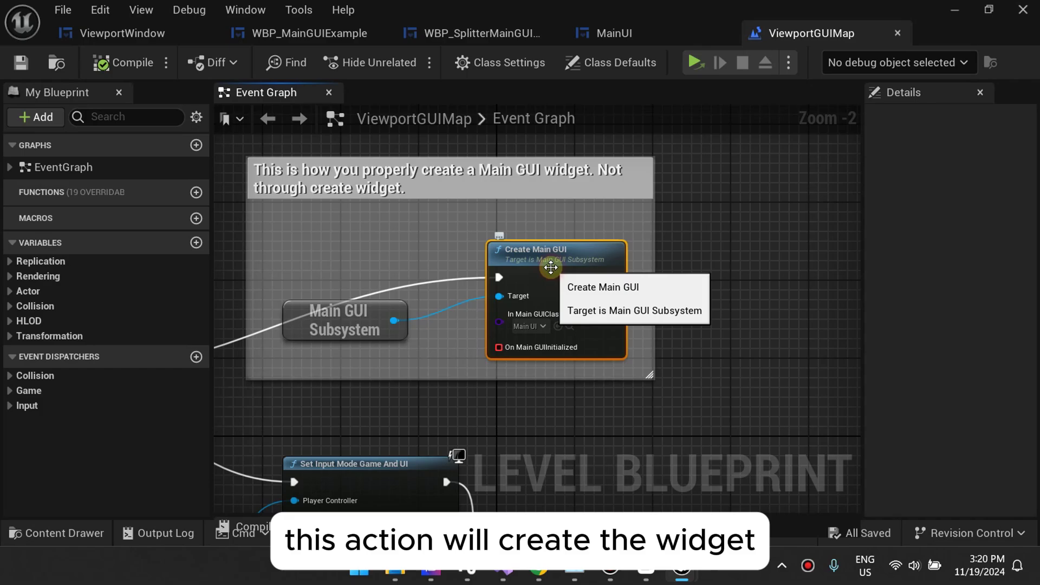
Step: Set In Main GUIClass on the Create Main GUI node to MainUI and return to the level editor
left_click(551, 252)
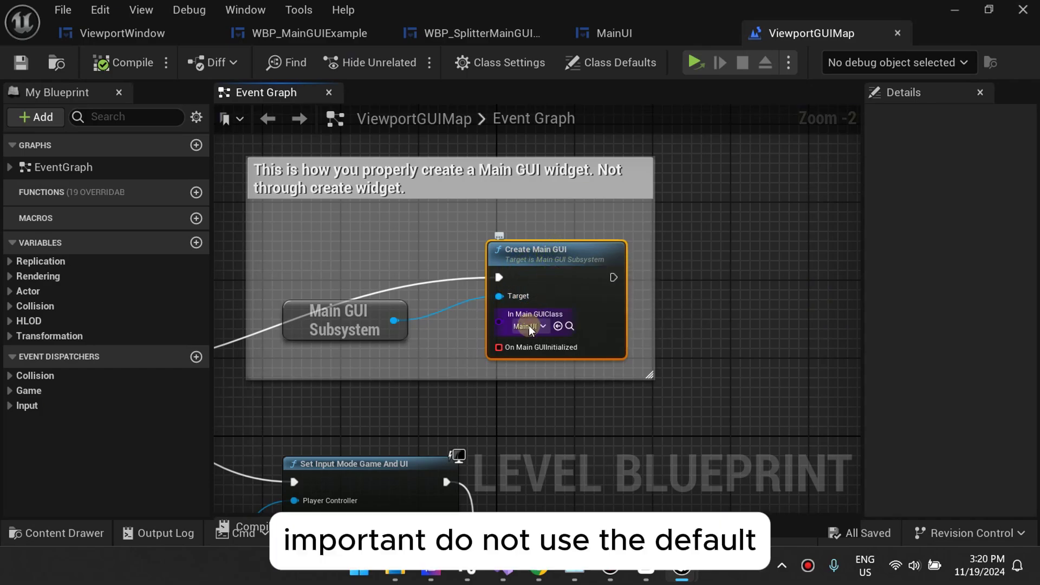
left_click(542, 326)
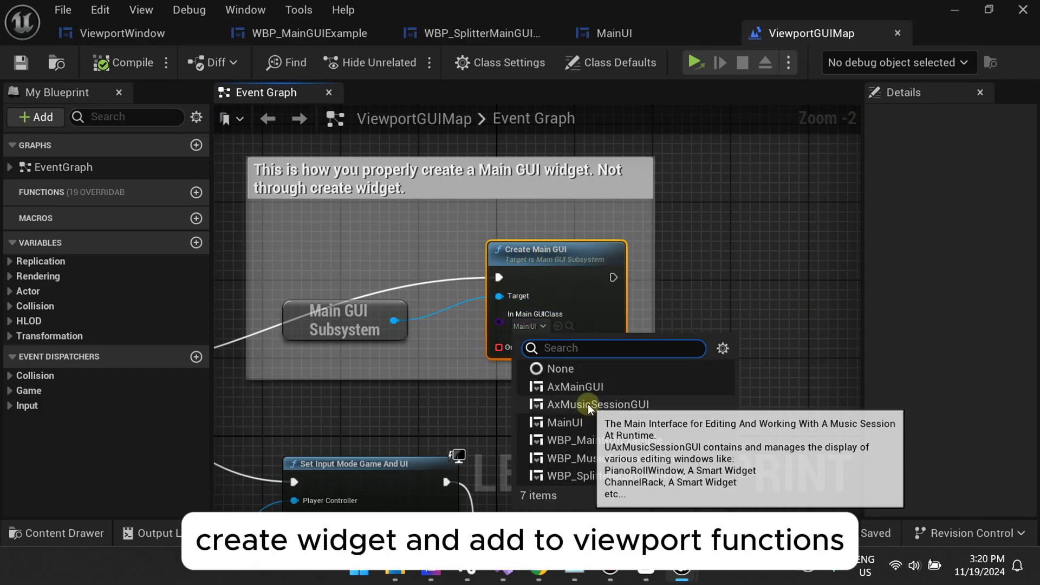
left_click(588, 422)
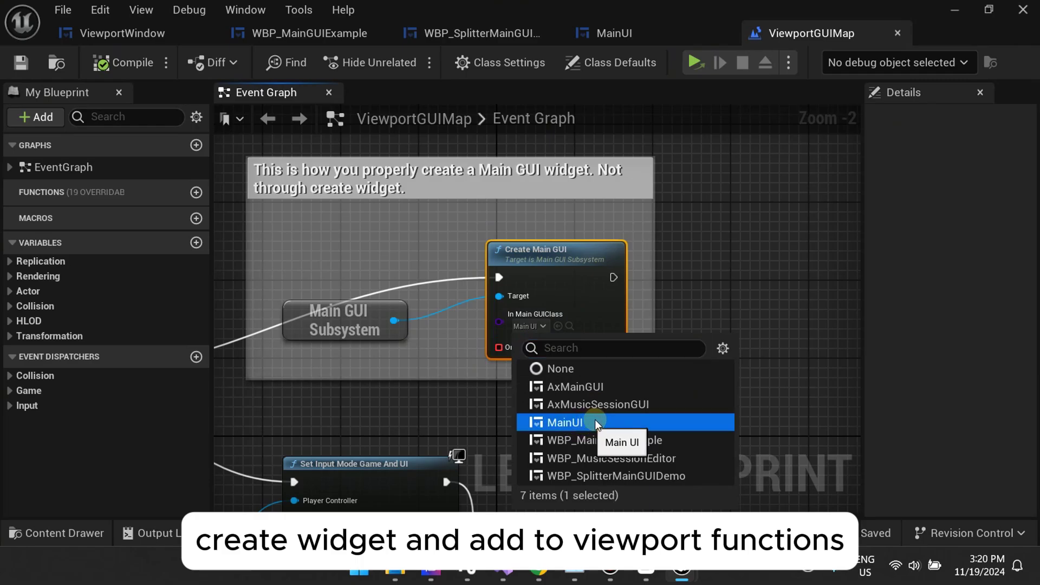
left_click(785, 290)
left_click(957, 12)
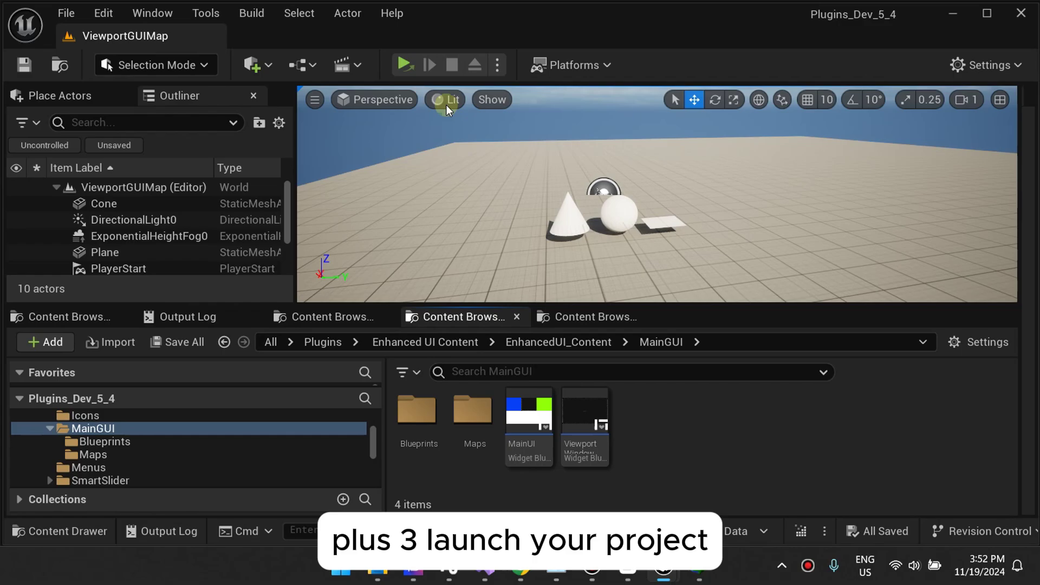
Step: Run the level in a separate game window, test resizing the three panels with the splitter handles, and close the window
left_click(497, 62)
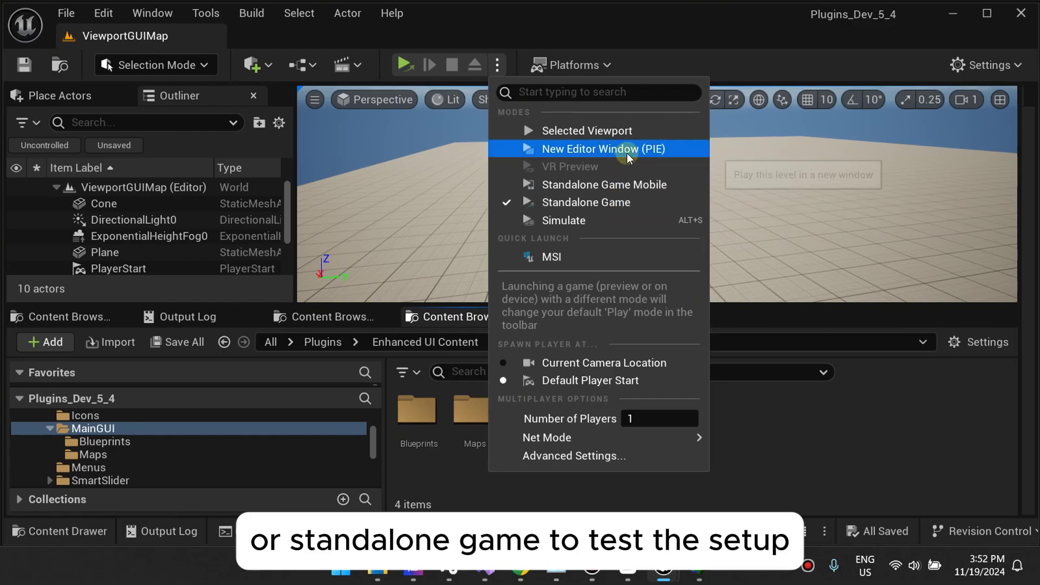
left_click(596, 149)
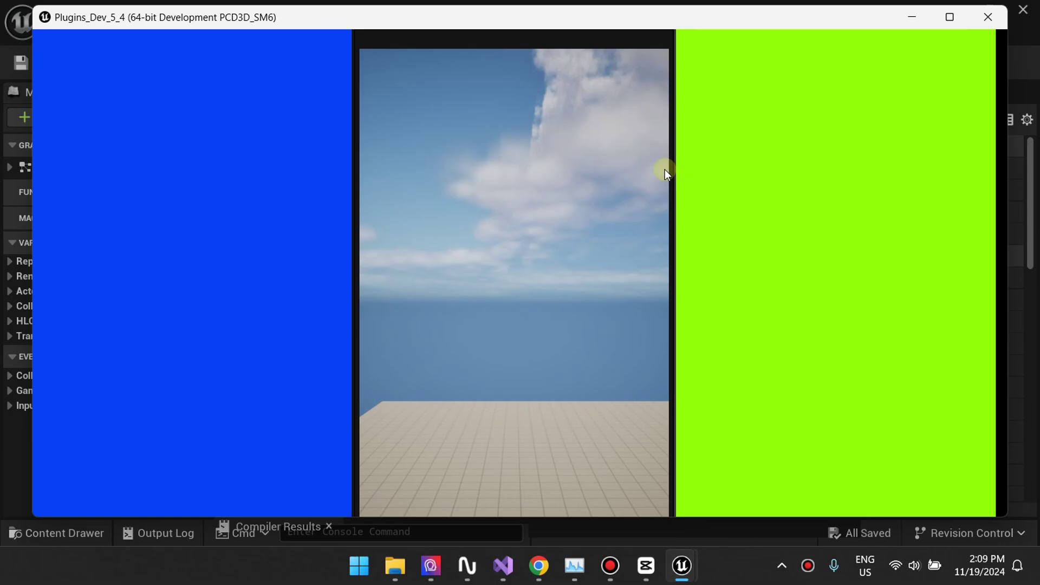
left_click_drag(674, 170, 514, 339)
left_click(784, 210)
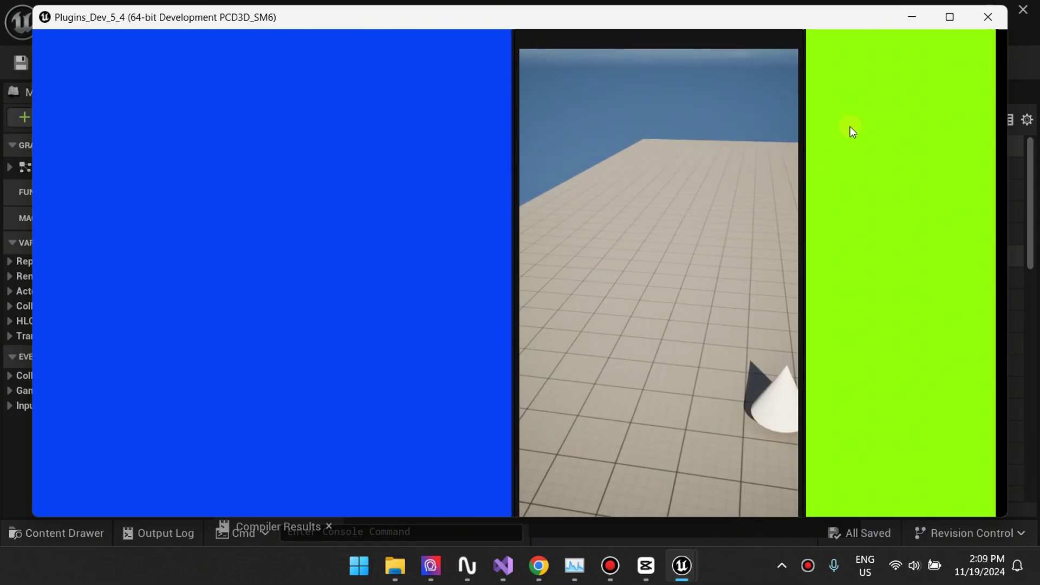
left_click(1000, 17)
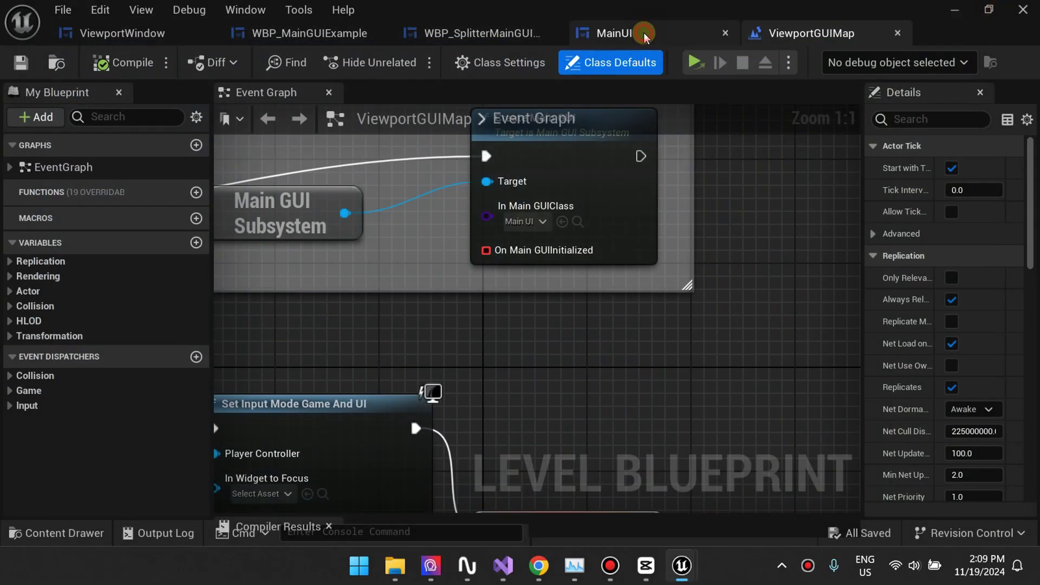
Step: In MainUI, wrap AxSplitterPanel_0 in another splitter panel with Vertical orientation and add an Image beneath the nested panel
left_click(616, 33)
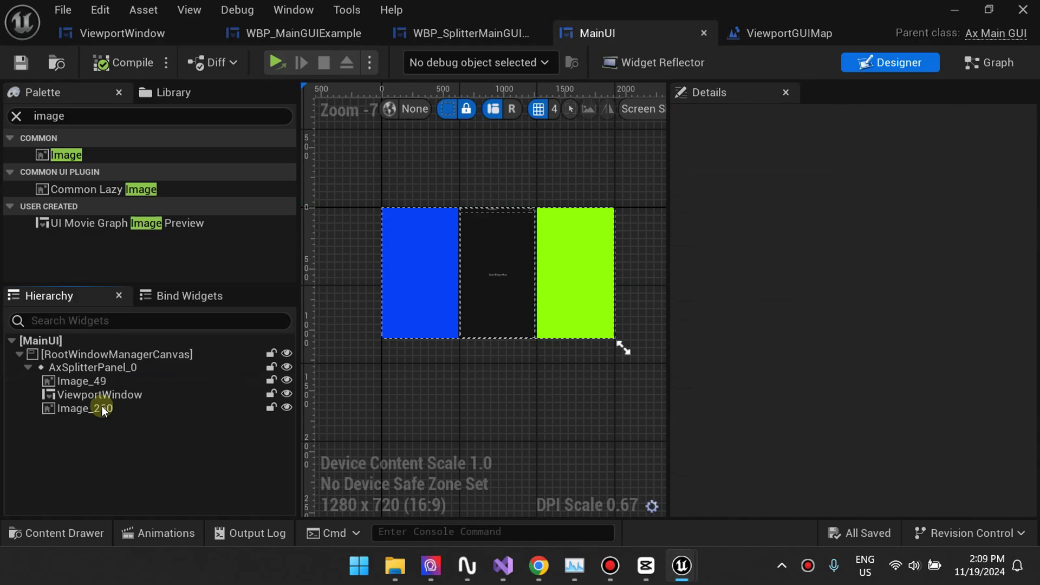
right_click(89, 368)
mouse_move(244, 281)
left_click(393, 422)
left_click(872, 200)
left_click(861, 230)
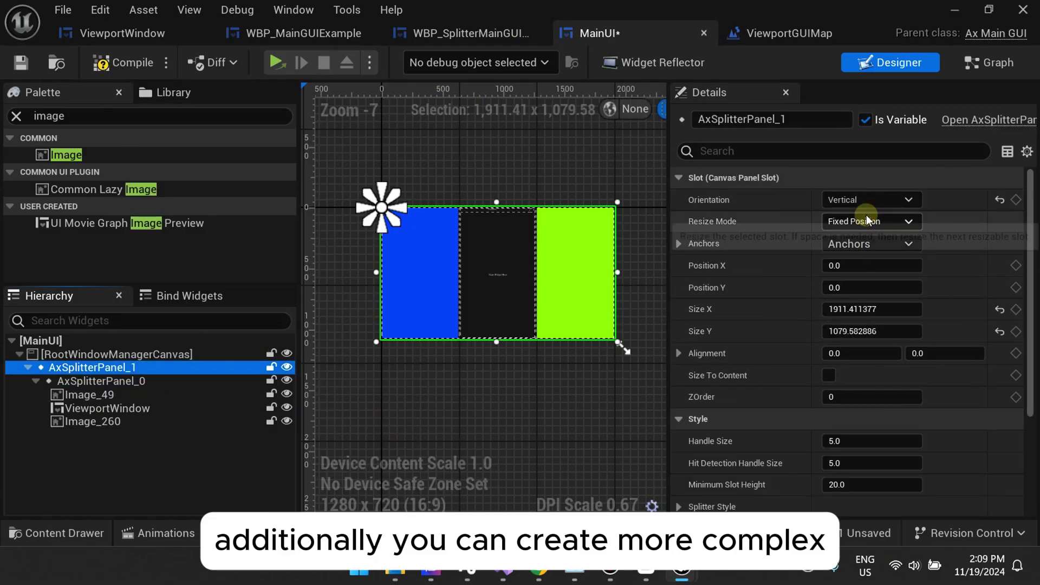
left_click_drag(67, 155, 116, 368)
Step: Rename the outer splitter panel VerticalSplitter and the nested one HorizontalSplitter, and save the widget
right_click(121, 368)
left_click(196, 260)
type("VerticalSplitter")
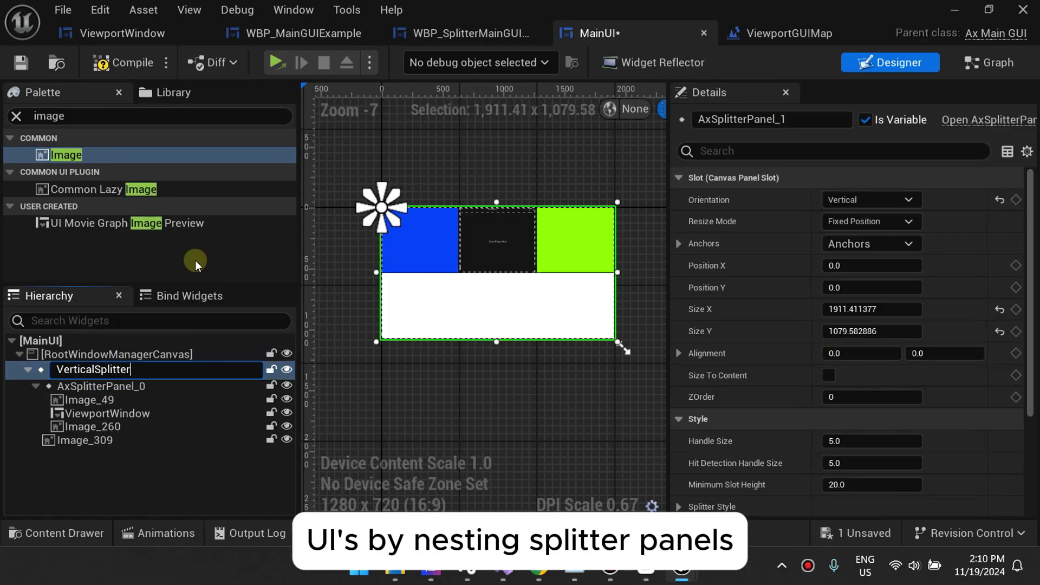
right_click(122, 379)
type("ontalSplitter")
key("Return")
key("ctrl+s")
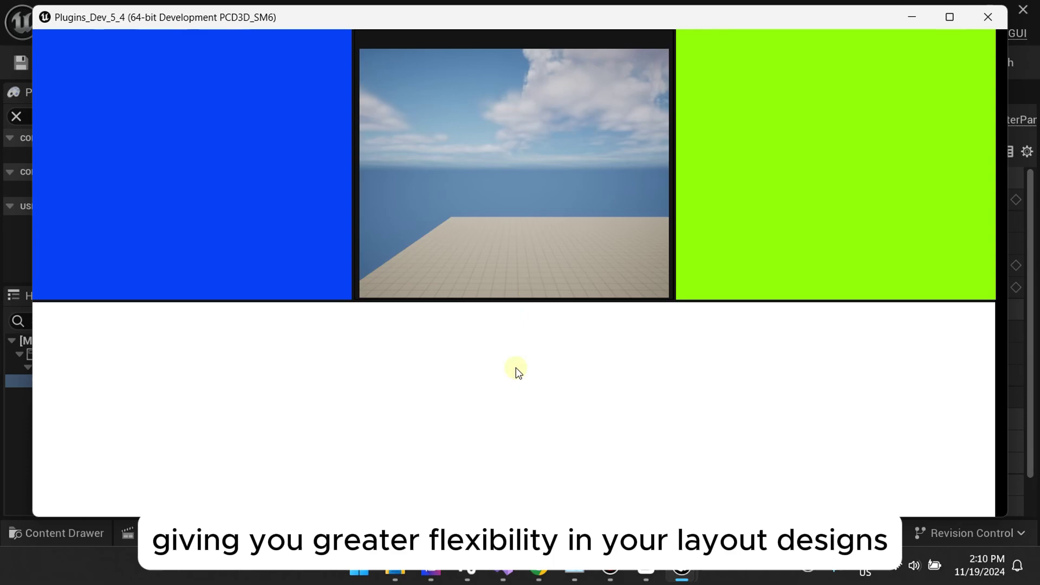
Step: Test the nested layout in the running game by enlarging the 3D viewport downward and toward both side panels with the splitter handles
left_click_drag(517, 301, 520, 424)
right_click_drag(531, 305, 564, 314)
left_click_drag(674, 291, 854, 268)
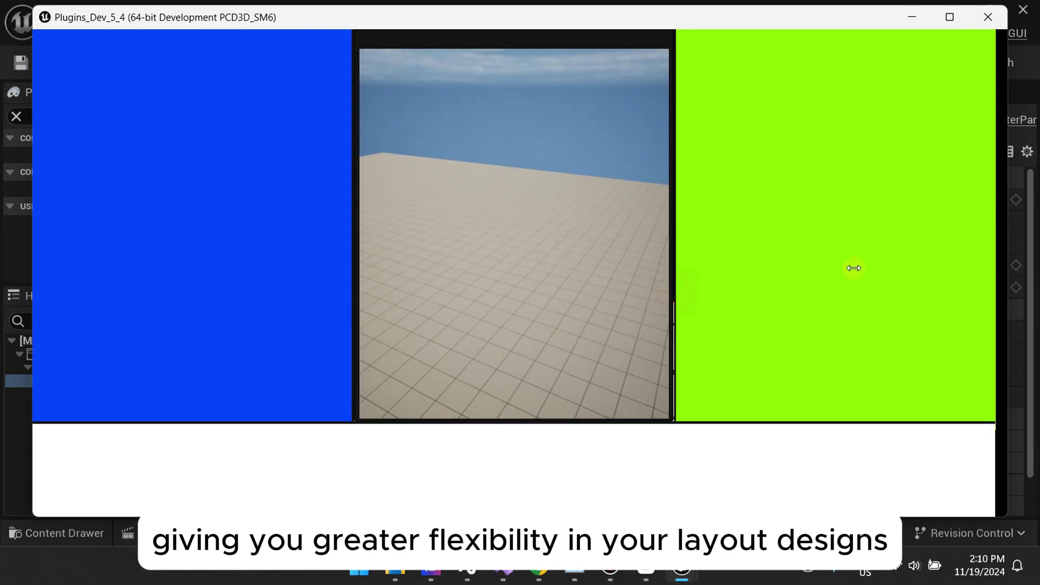
left_click_drag(674, 246, 759, 252)
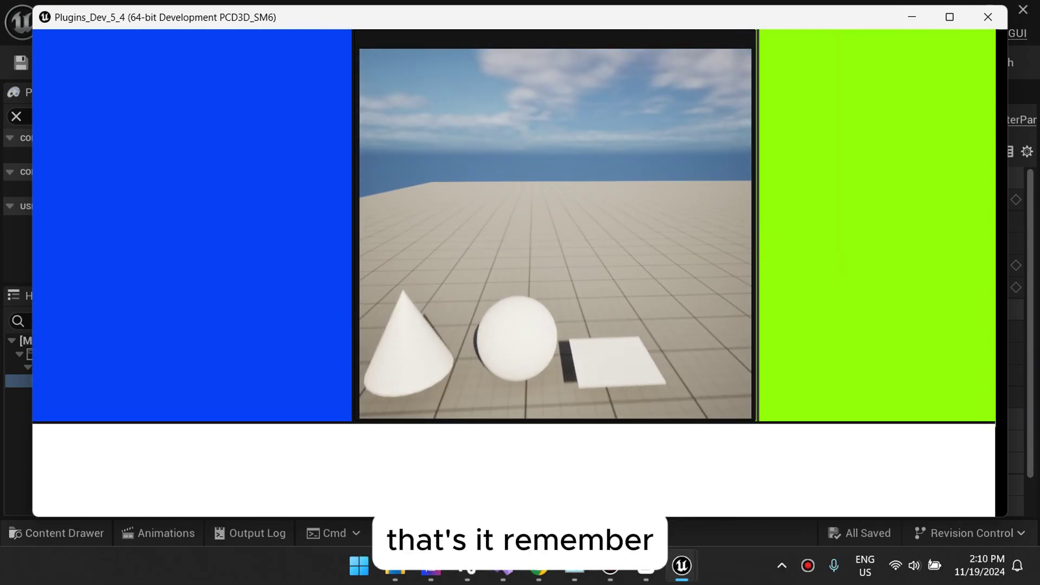
key("e")
mouse_move(353, 300)
left_mouse_down()
mouse_move(272, 316)
mouse_move(349, 309)
left_mouse_up()
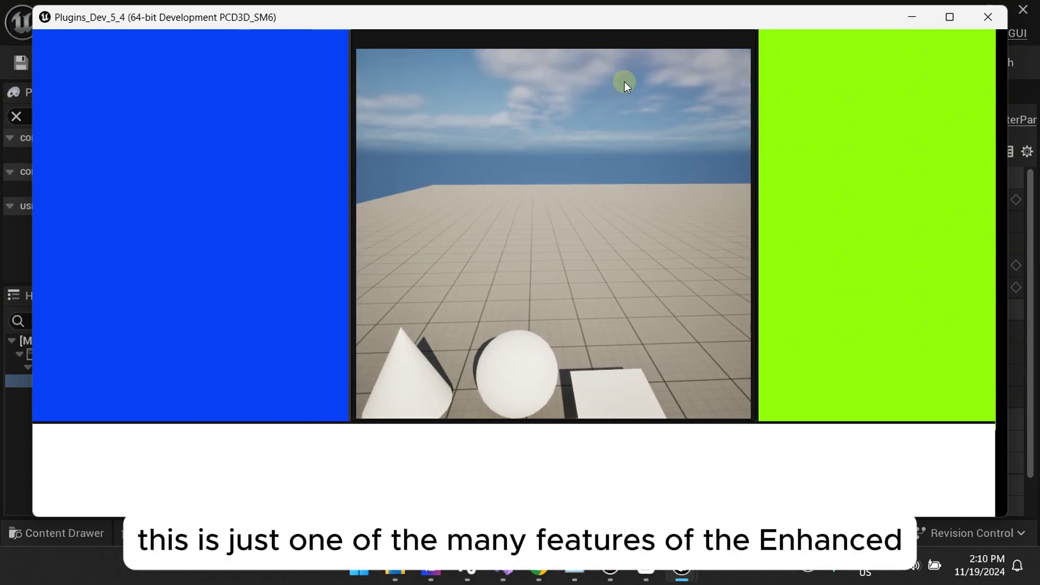